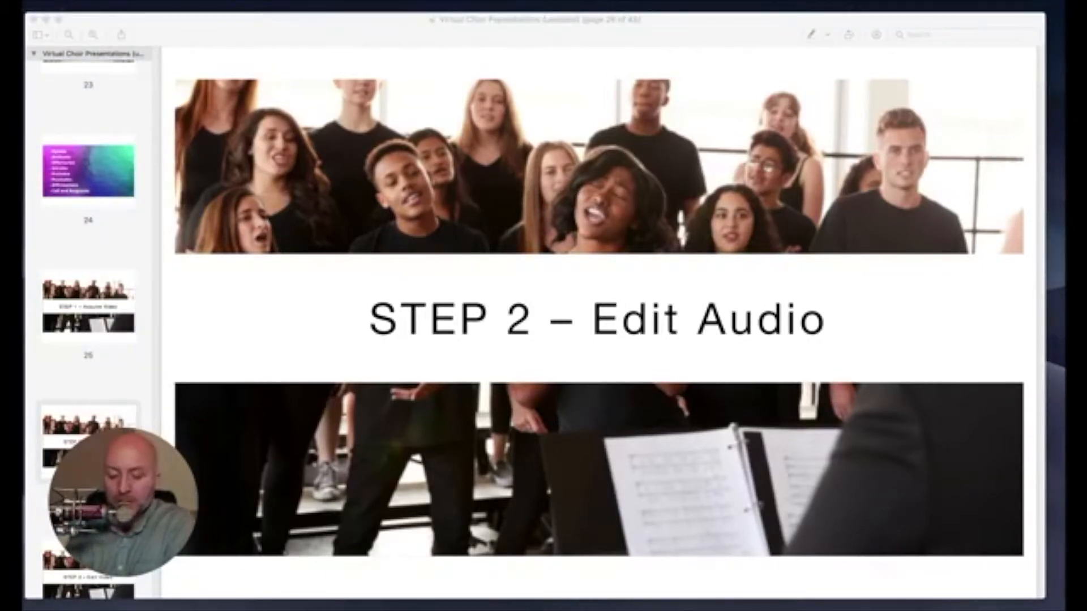
- Switch from the presentation to Audacity's empty project window
{"action": "left_click", "coordinate": [781, 594]}
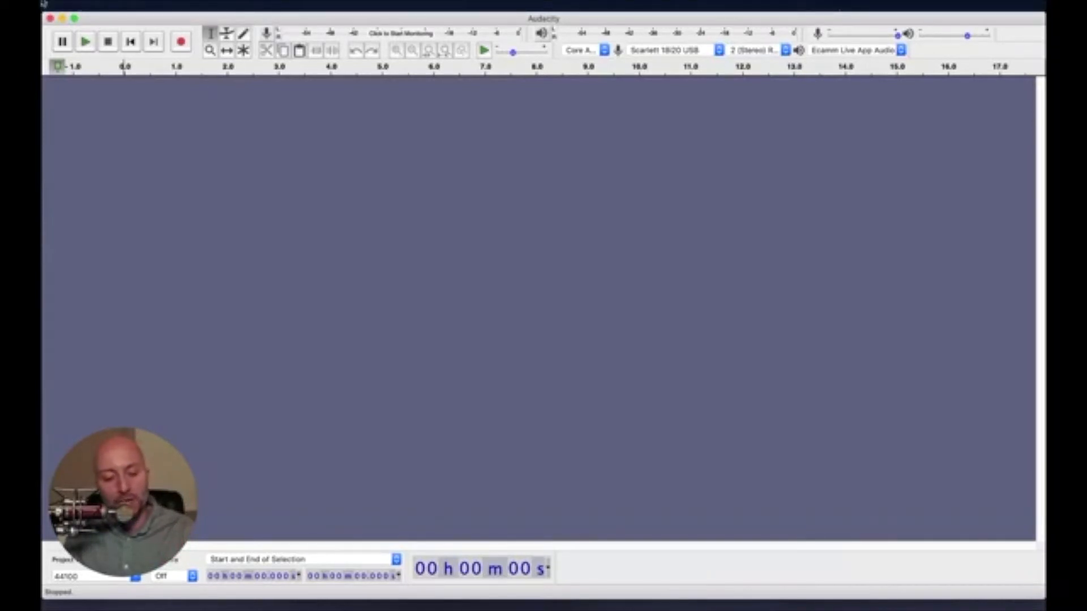
{"action": "left_click", "coordinate": [130, 6]}
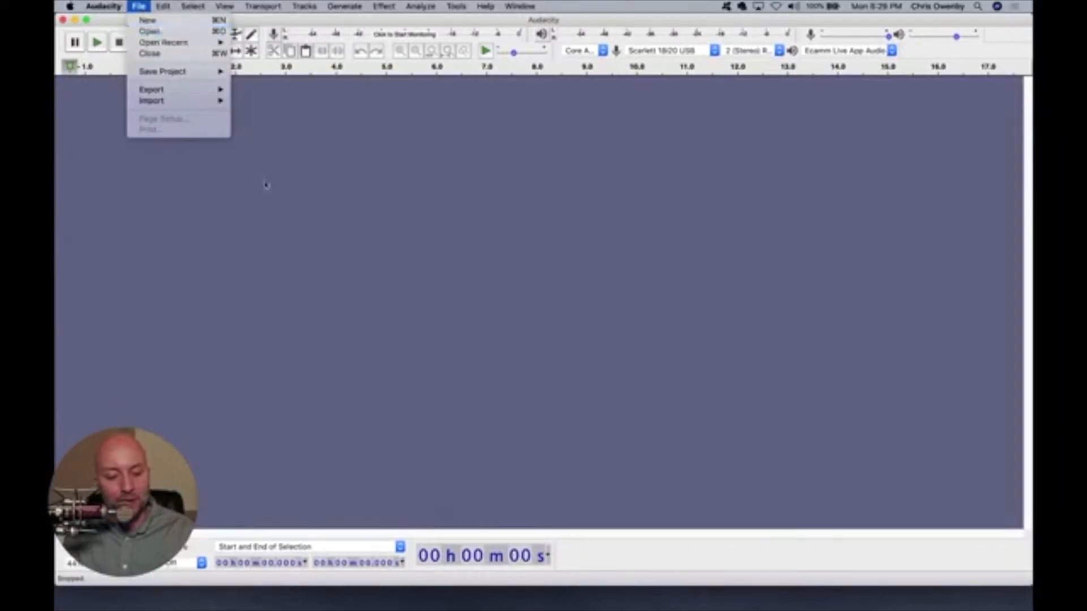
{"action": "left_click", "coordinate": [266, 185]}
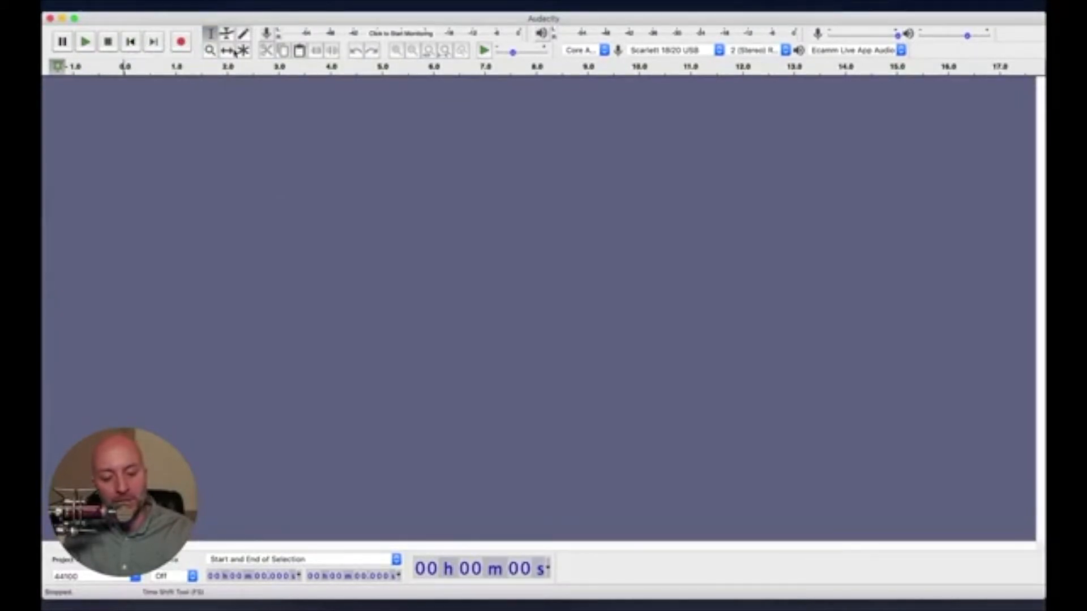
- Import the audio of Video 1.mp4 through Video 4.mp4 from the Video Examples folder as separate tracks
{"action": "left_click", "coordinate": [129, 5]}
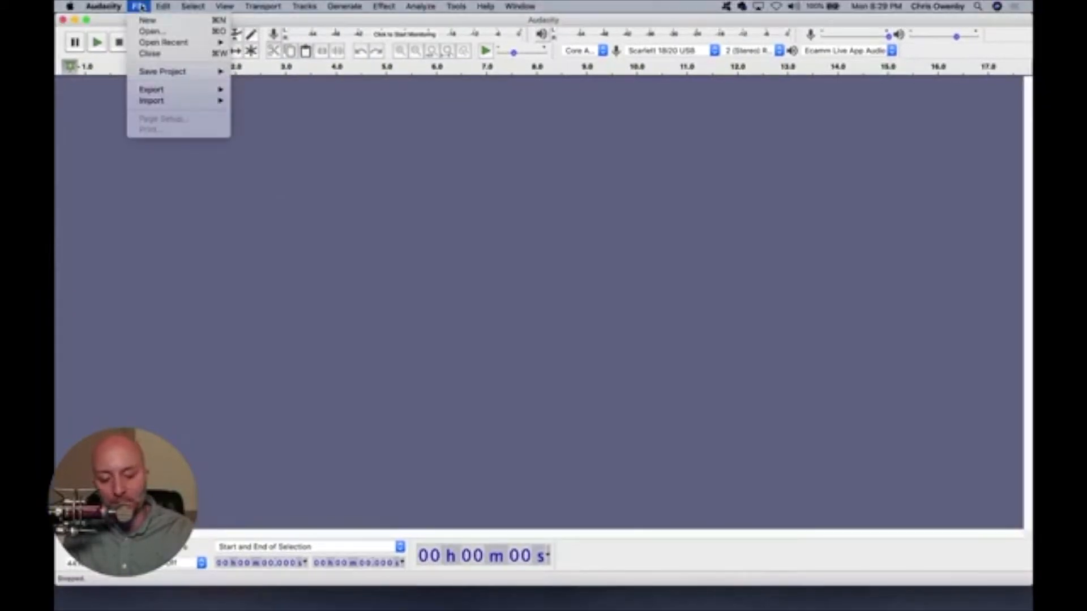
{"action": "mouse_move", "coordinate": [157, 102]}
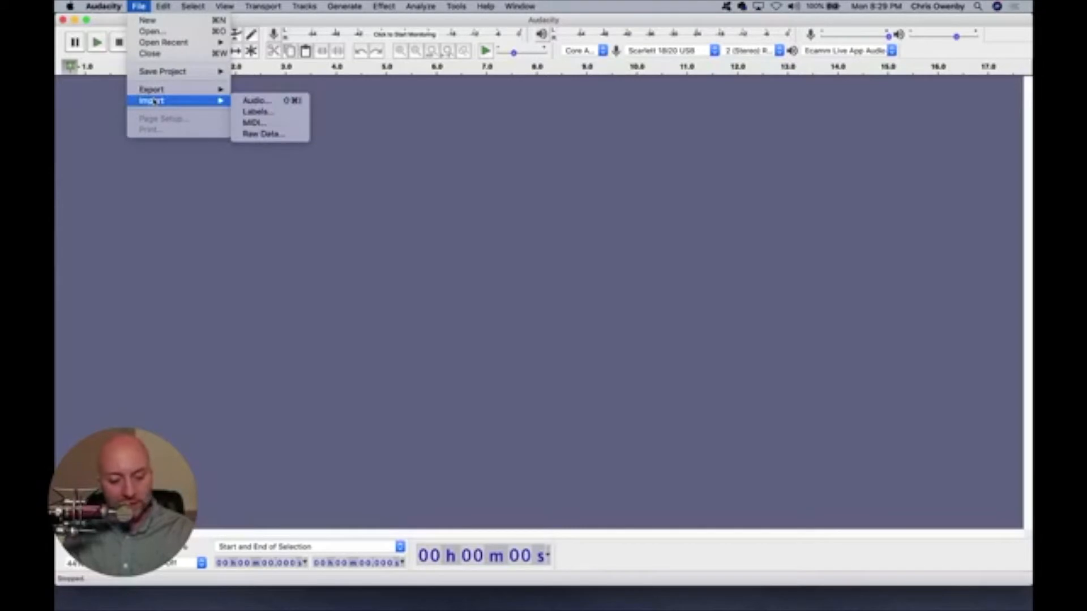
{"action": "left_click", "coordinate": [257, 101]}
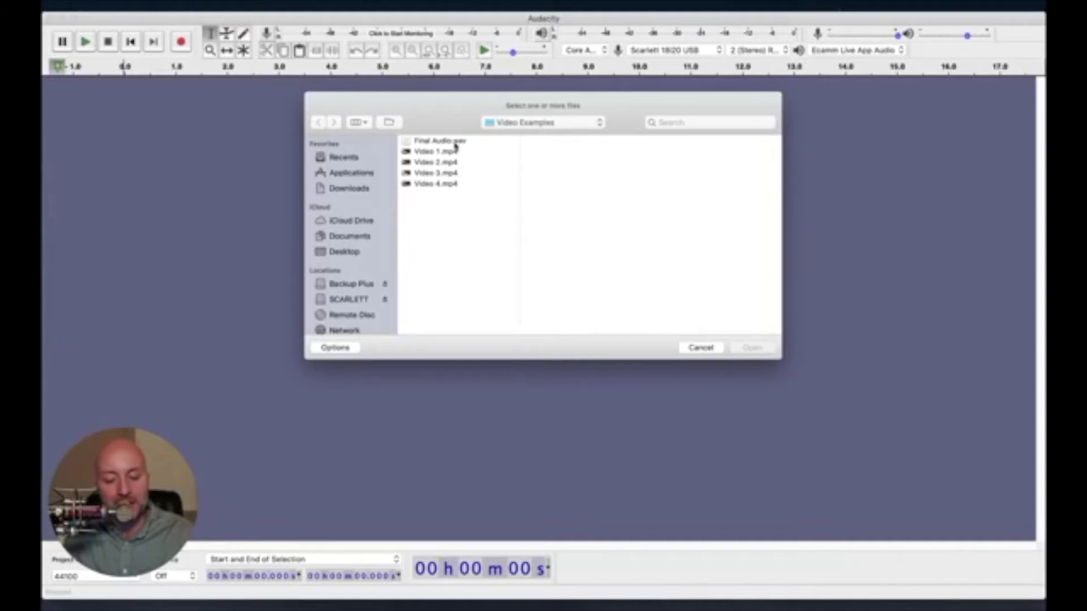
{"action": "left_click", "coordinate": [443, 152]}
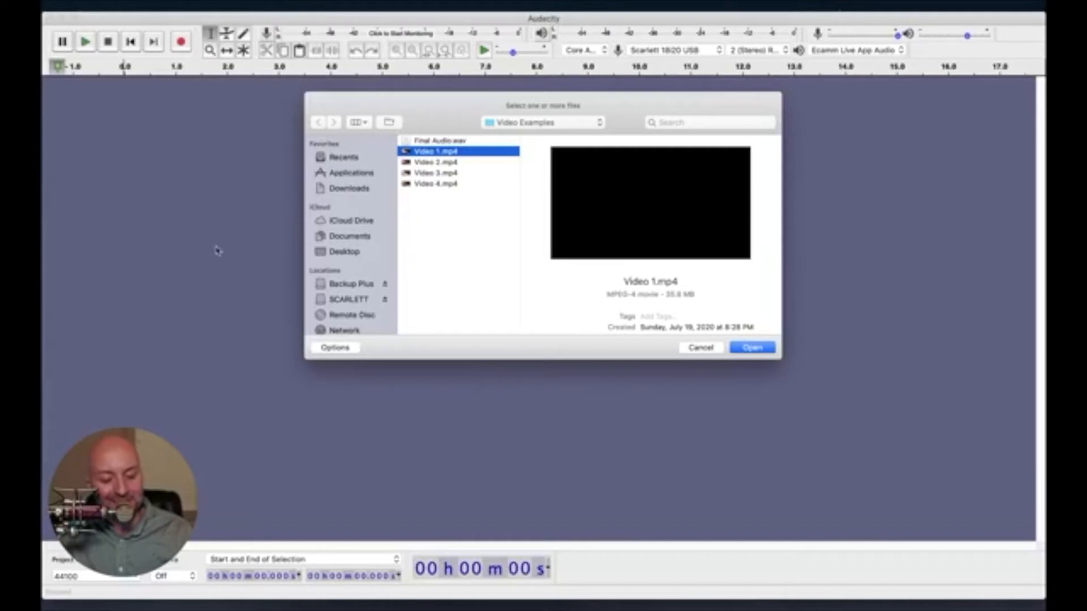
{"action": "key", "text": "Return"}
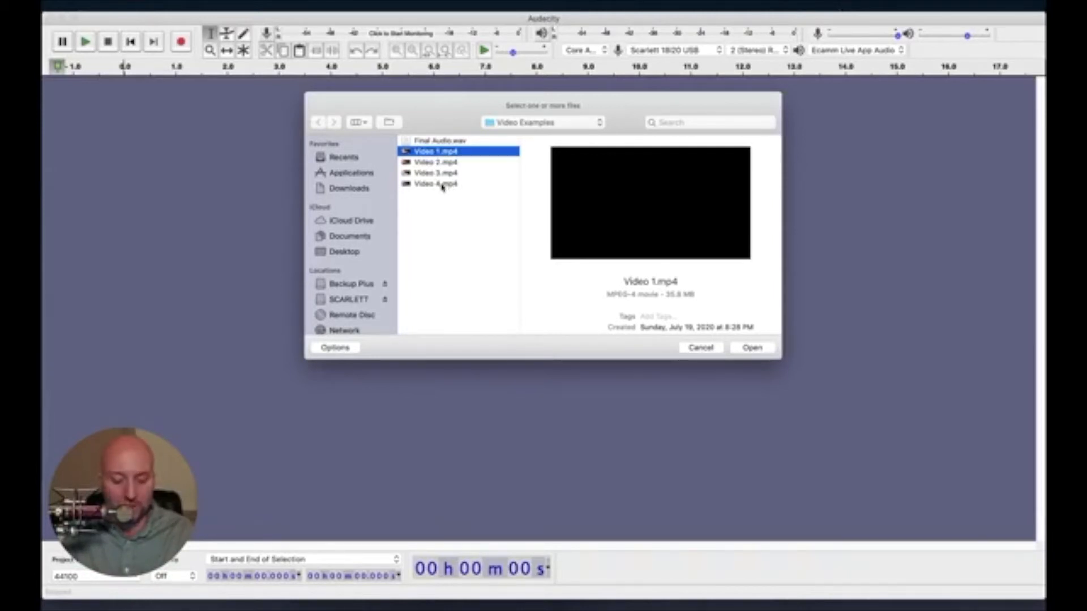
{"action": "left_click", "coordinate": [447, 185], "text": "shift"}
{"action": "left_click", "coordinate": [761, 350]}
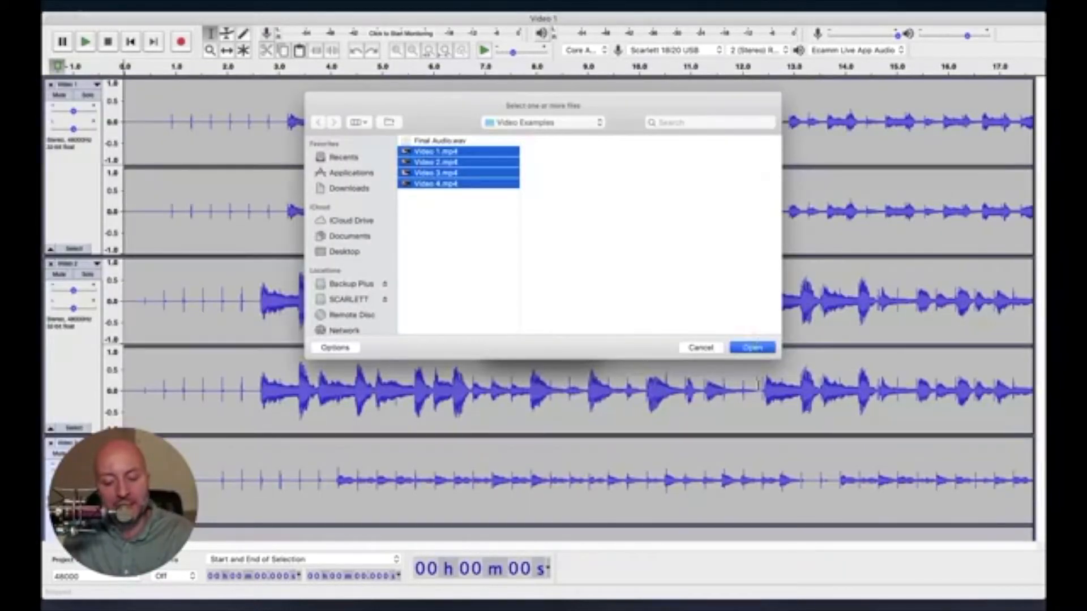
{"action": "left_click", "coordinate": [756, 346]}
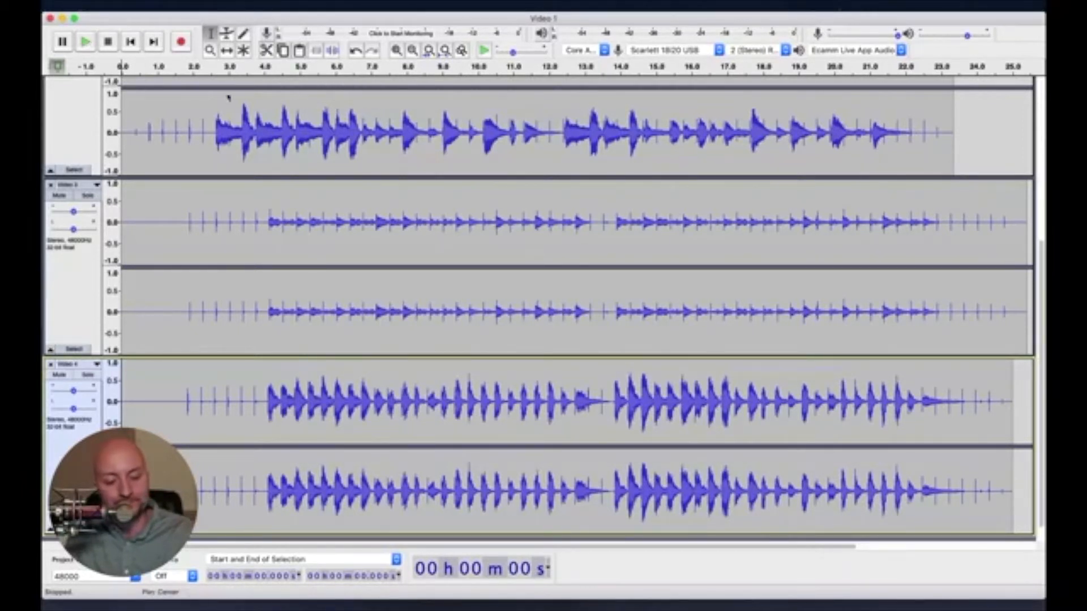
- Play the imported tracks together from the start, stopping after about 6 seconds
{"action": "key", "text": "space"}
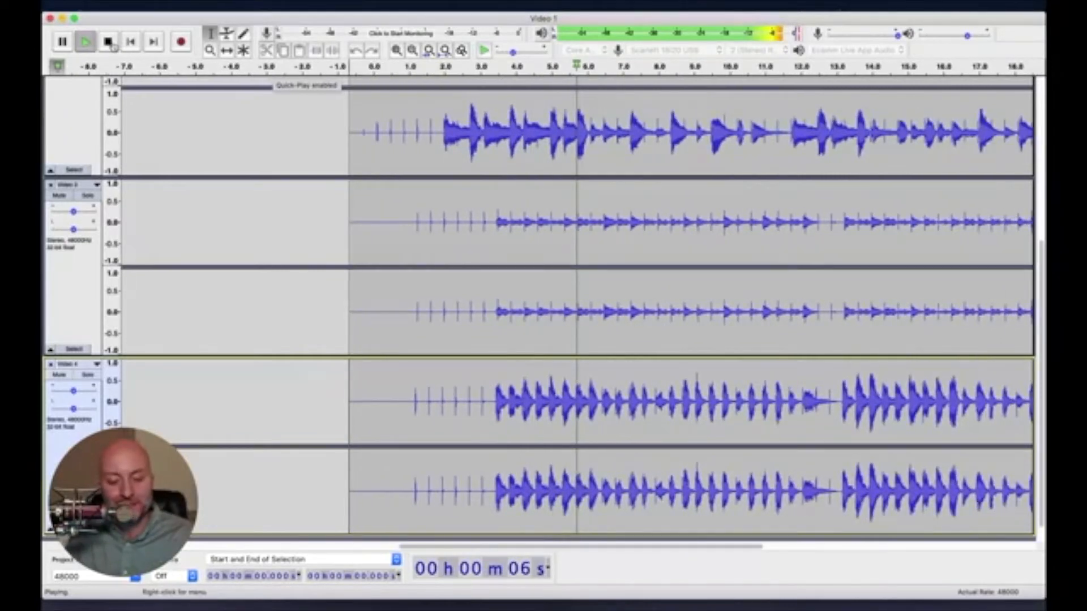
{"action": "left_click", "coordinate": [109, 42]}
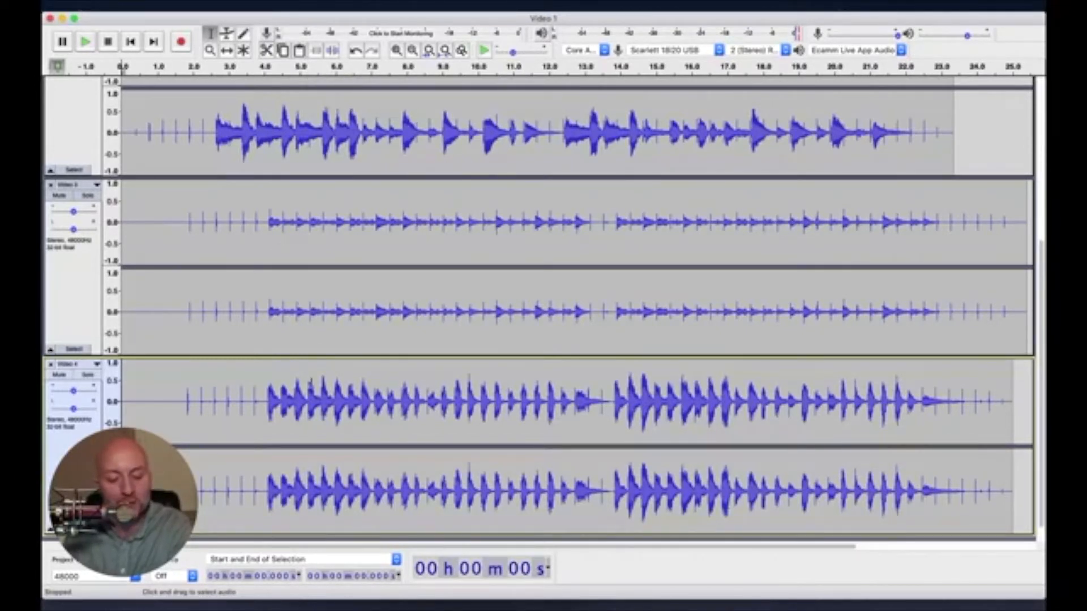
- Shift the Video 4 and Video 3 tracks about 1.5 s earlier so their count-in clicks roughly match Video 2
{"action": "scroll", "coordinate": [207, 323], "scroll_direction": "down", "scroll_amount": 2}
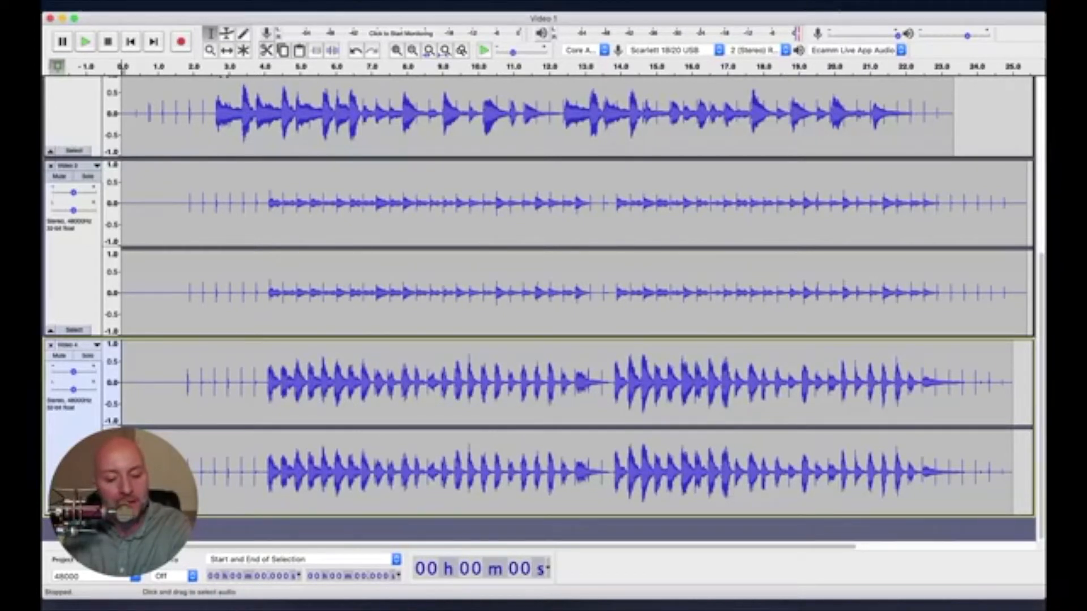
{"action": "left_click", "coordinate": [227, 50]}
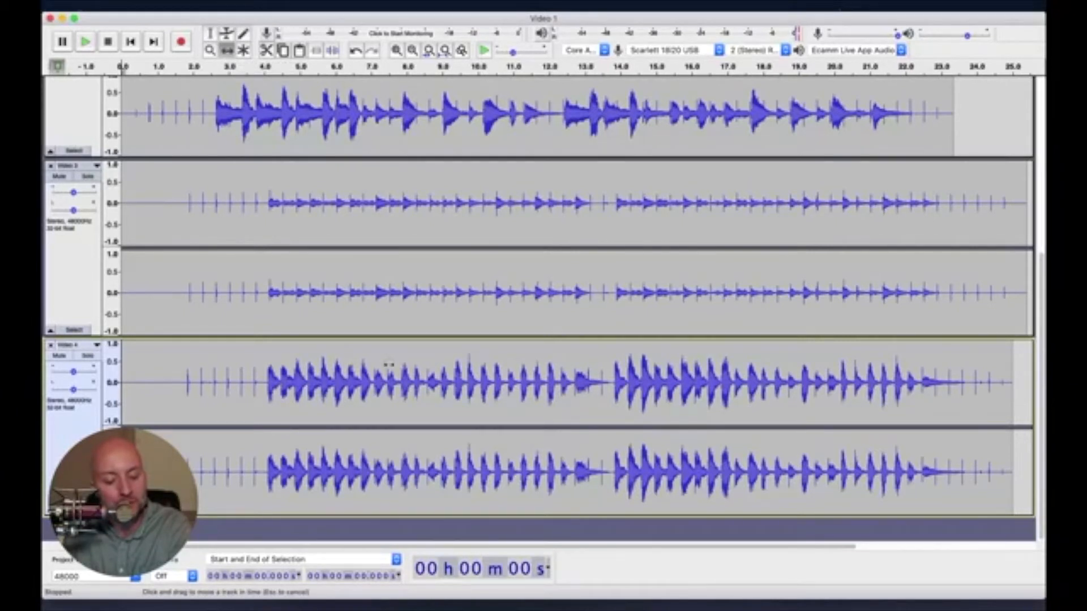
{"action": "left_click_drag", "start_coordinate": [380, 365], "coordinate": [317, 366]}
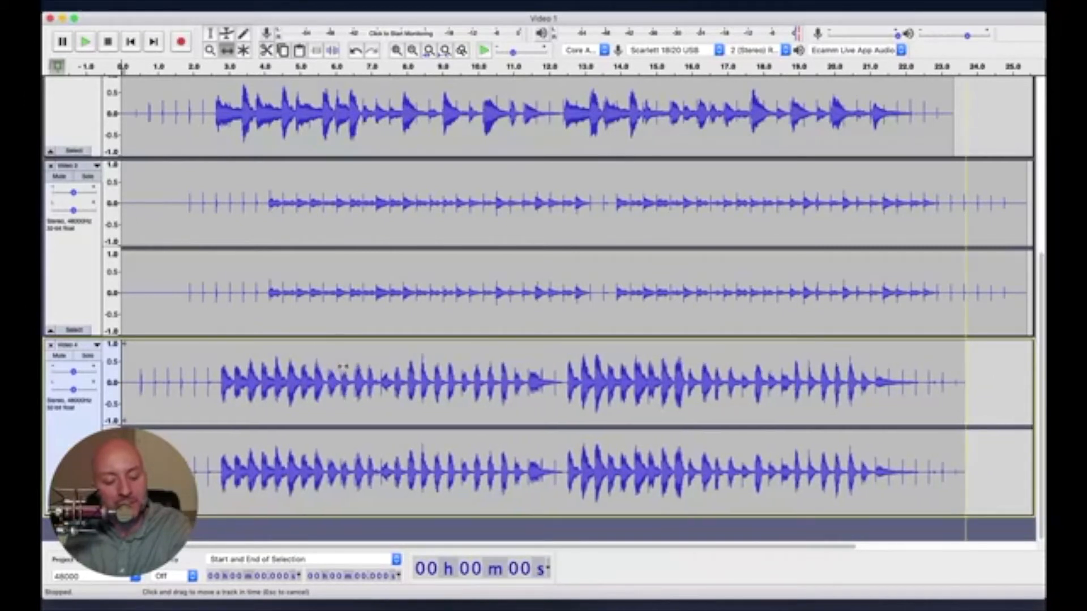
{"action": "left_click_drag", "start_coordinate": [251, 419], "coordinate": [246, 419]}
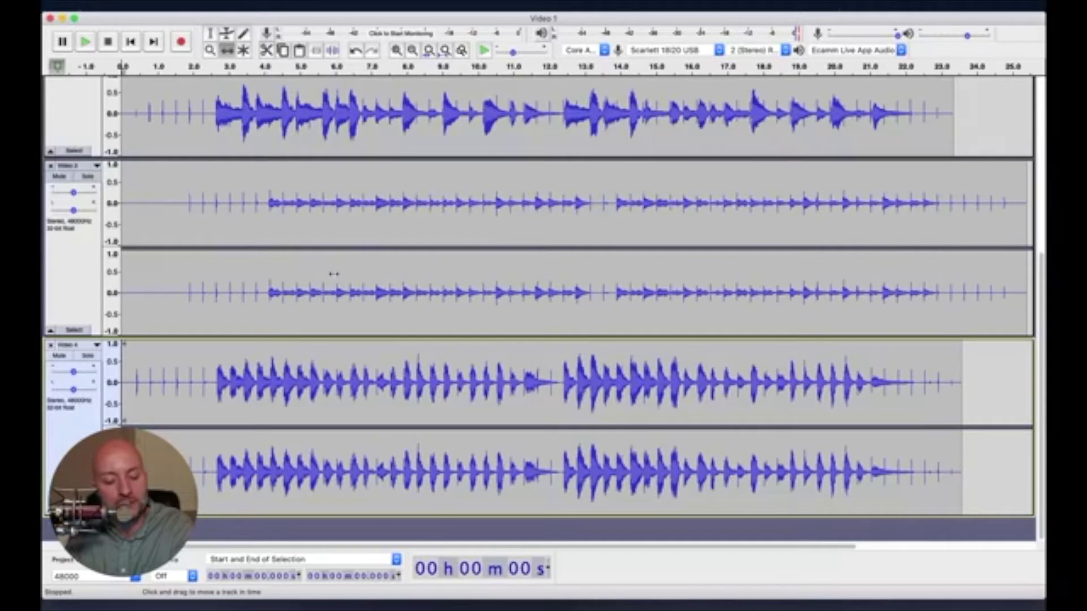
{"action": "left_click_drag", "start_coordinate": [347, 269], "coordinate": [293, 279]}
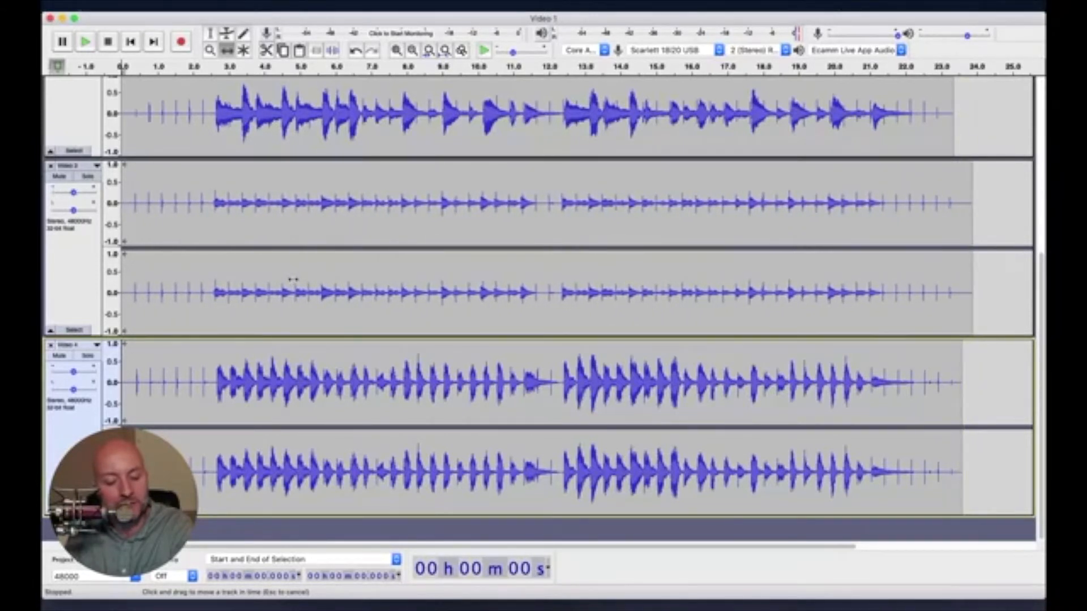
- Shift the Video 1 track about 0.5 s earlier so its count-in clicks roughly match Video 2
{"action": "scroll", "coordinate": [292, 279], "scroll_direction": "up", "scroll_amount": 5}
{"action": "scroll", "coordinate": [293, 279], "scroll_direction": "up", "scroll_amount": 1}
{"action": "left_click_drag", "start_coordinate": [302, 222], "coordinate": [285, 223]}
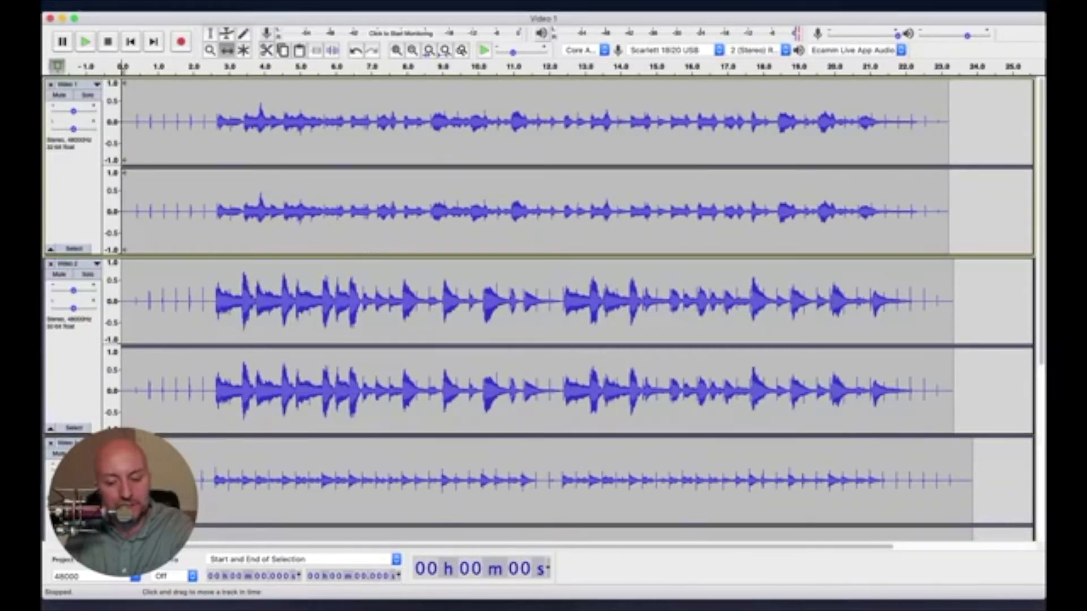
- Fine-tune the opening clicks' alignment with Video 2 by shifting Video 3 slightly later and Video 1 slightly earlier
{"action": "scroll", "coordinate": [538, 124], "scroll_direction": "down", "scroll_amount": 5}
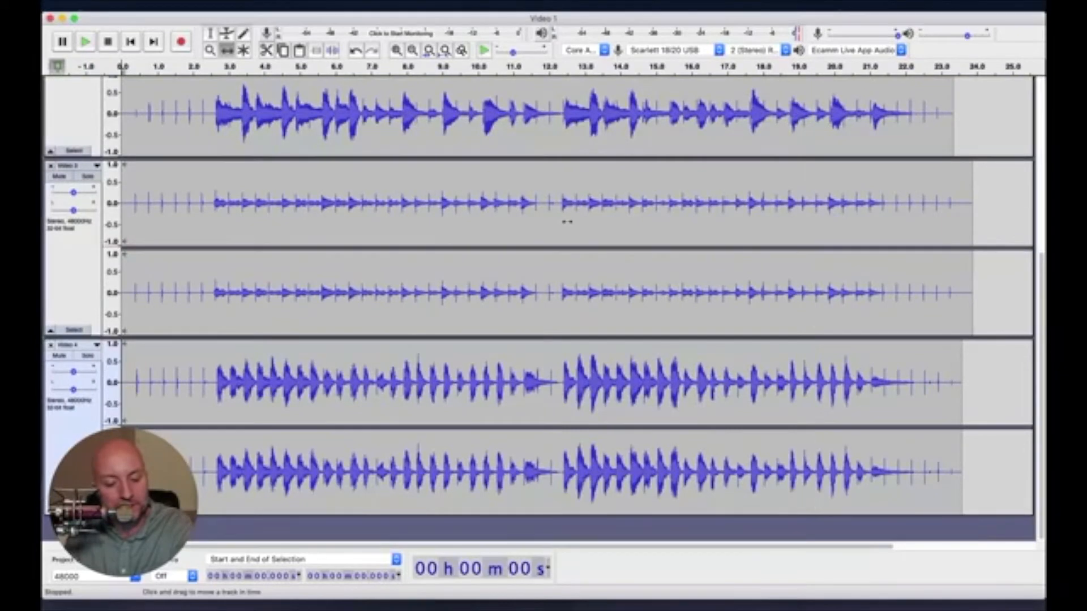
{"action": "scroll", "coordinate": [567, 222], "scroll_direction": "up", "scroll_amount": 2}
{"action": "scroll", "coordinate": [566, 222], "scroll_direction": "up", "scroll_amount": 3}
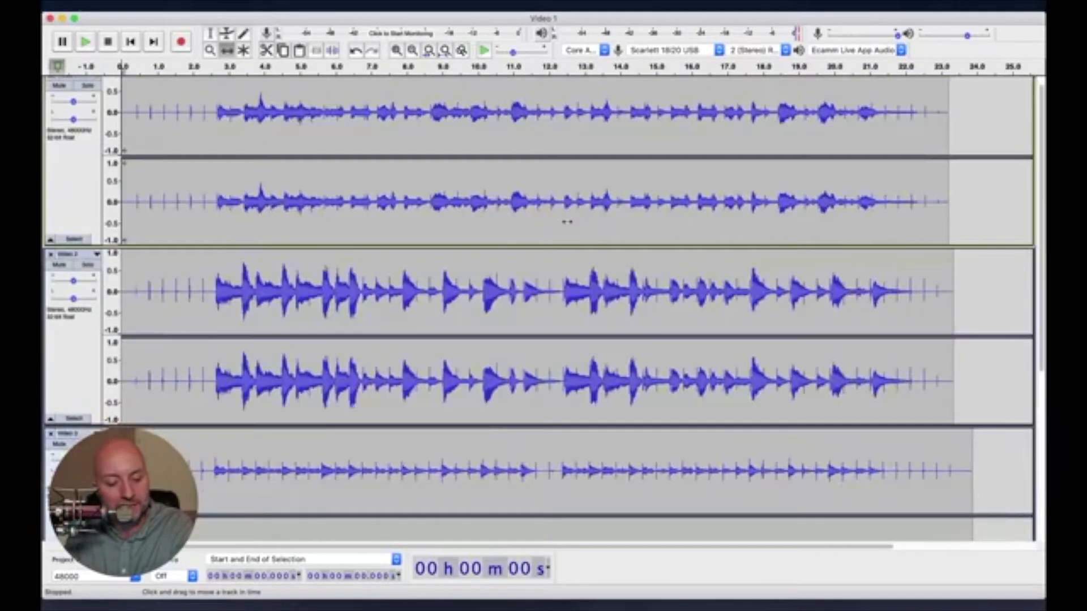
{"action": "scroll", "coordinate": [447, 258], "scroll_direction": "down", "scroll_amount": 1}
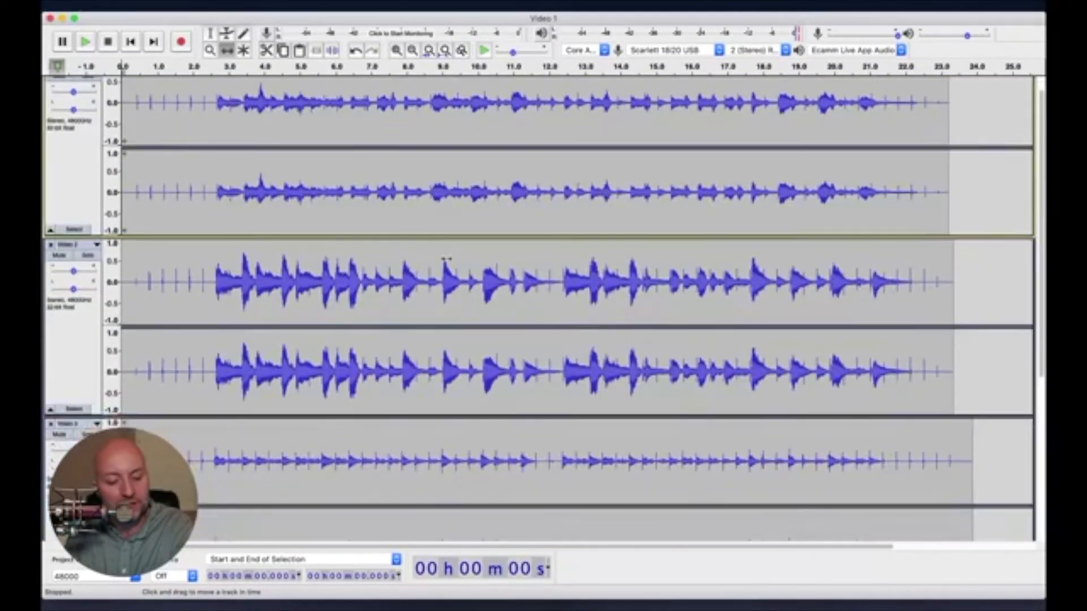
{"action": "scroll", "coordinate": [447, 259], "scroll_direction": "down", "scroll_amount": 5}
{"action": "left_click", "coordinate": [210, 52]}
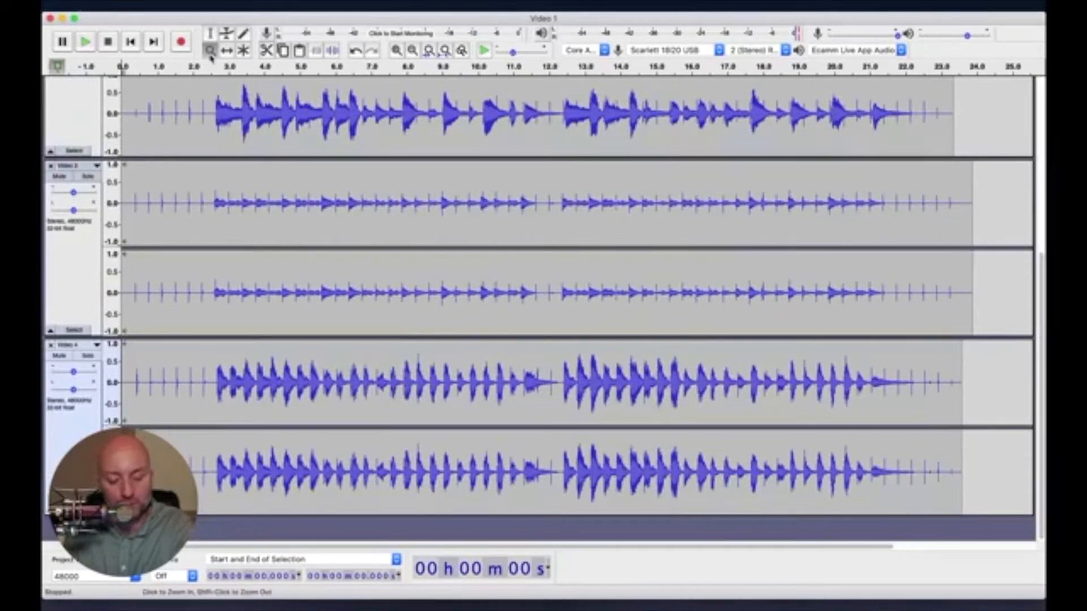
{"action": "left_click", "coordinate": [135, 389]}
{"action": "left_click", "coordinate": [135, 389]}
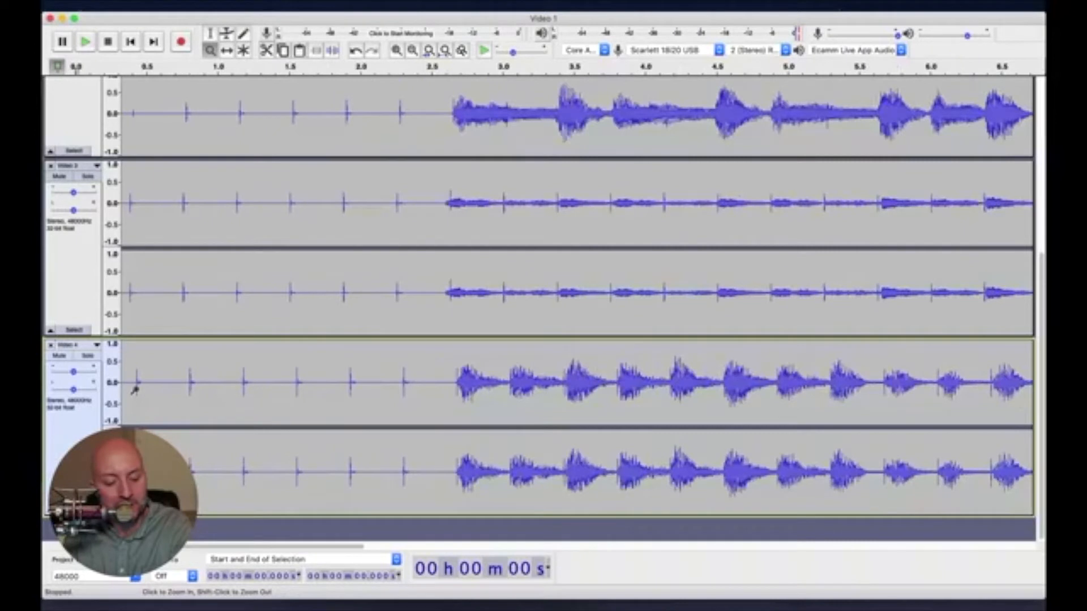
{"action": "scroll", "coordinate": [135, 391], "scroll_direction": "left", "scroll_amount": 1}
{"action": "scroll", "coordinate": [135, 389], "scroll_direction": "left", "scroll_amount": 5}
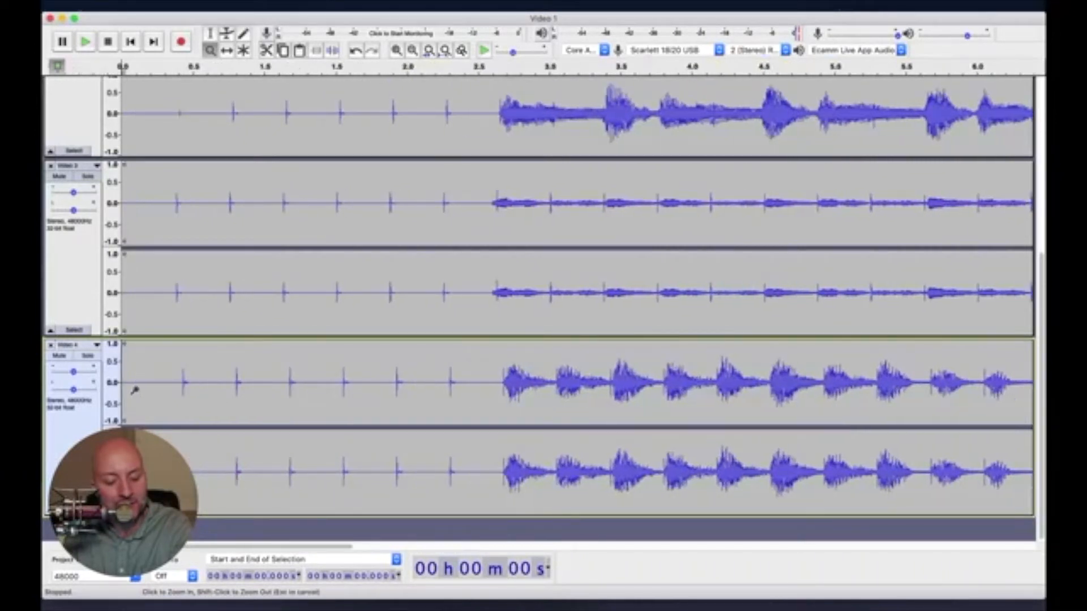
{"action": "left_click", "coordinate": [135, 390]}
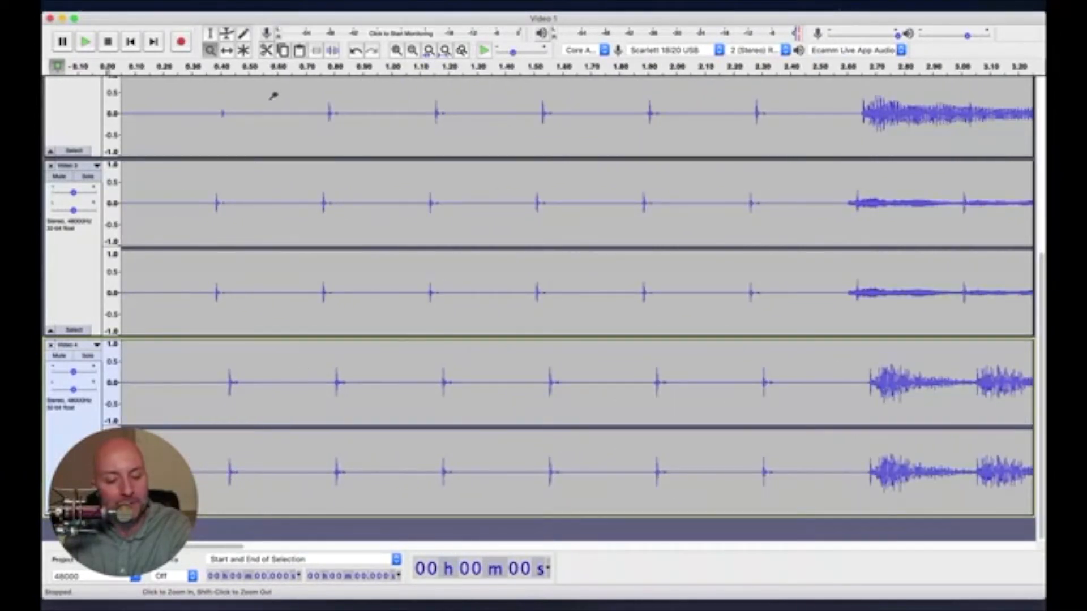
{"action": "left_click", "coordinate": [227, 52]}
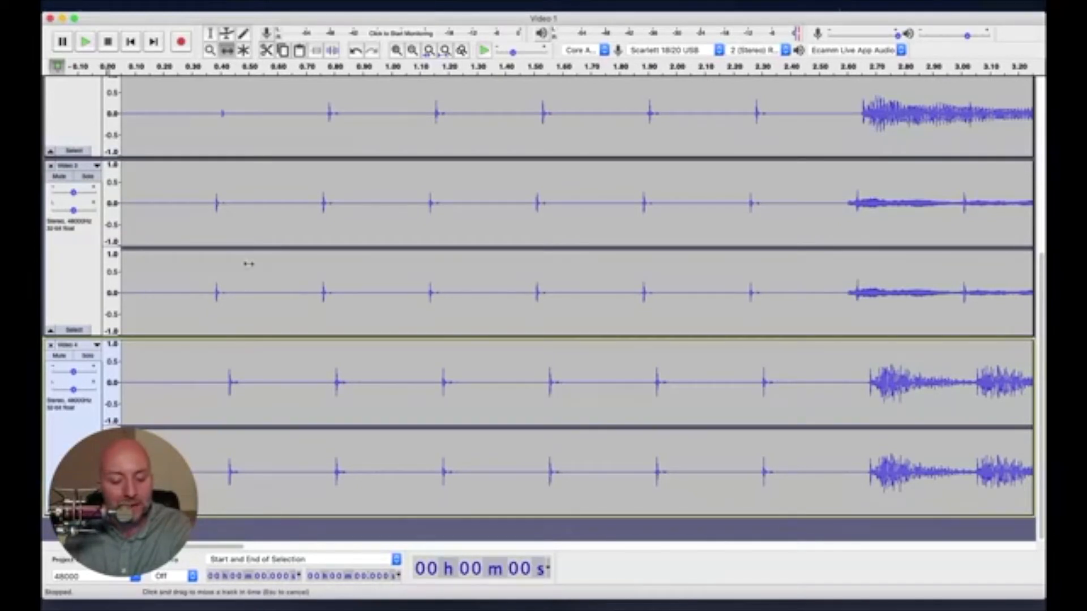
{"action": "left_click_drag", "start_coordinate": [257, 264], "coordinate": [257, 265]}
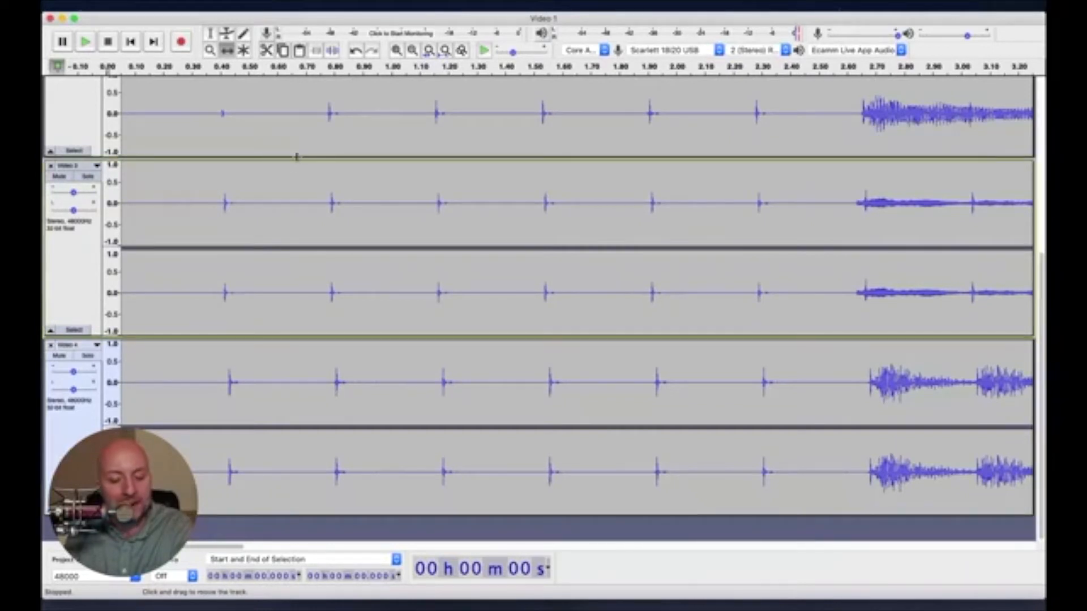
{"action": "scroll", "coordinate": [296, 157], "scroll_direction": "up", "scroll_amount": 6}
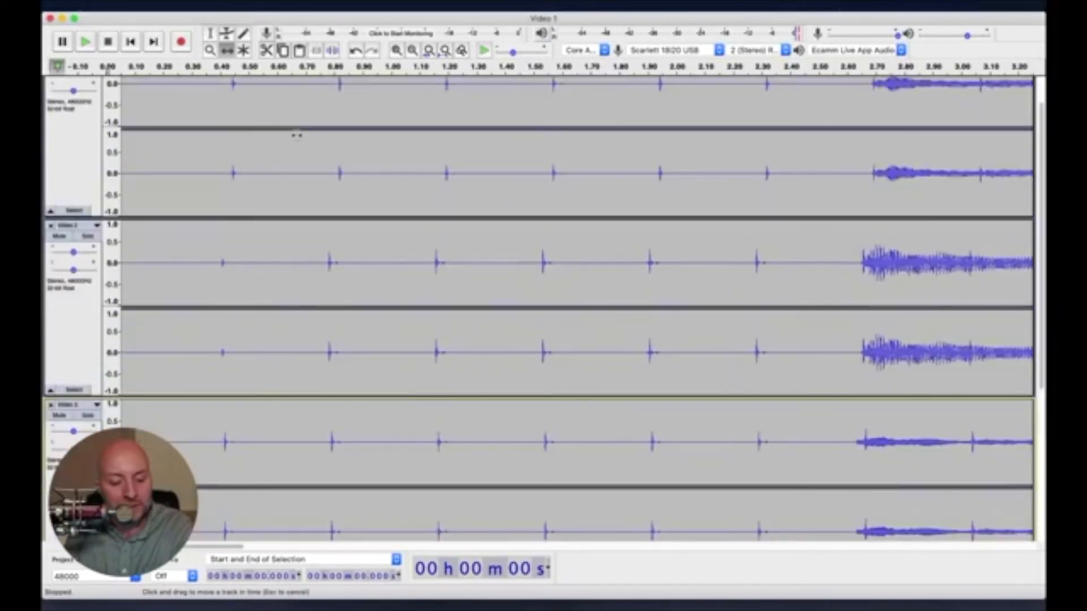
{"action": "left_click_drag", "start_coordinate": [296, 136], "coordinate": [288, 135]}
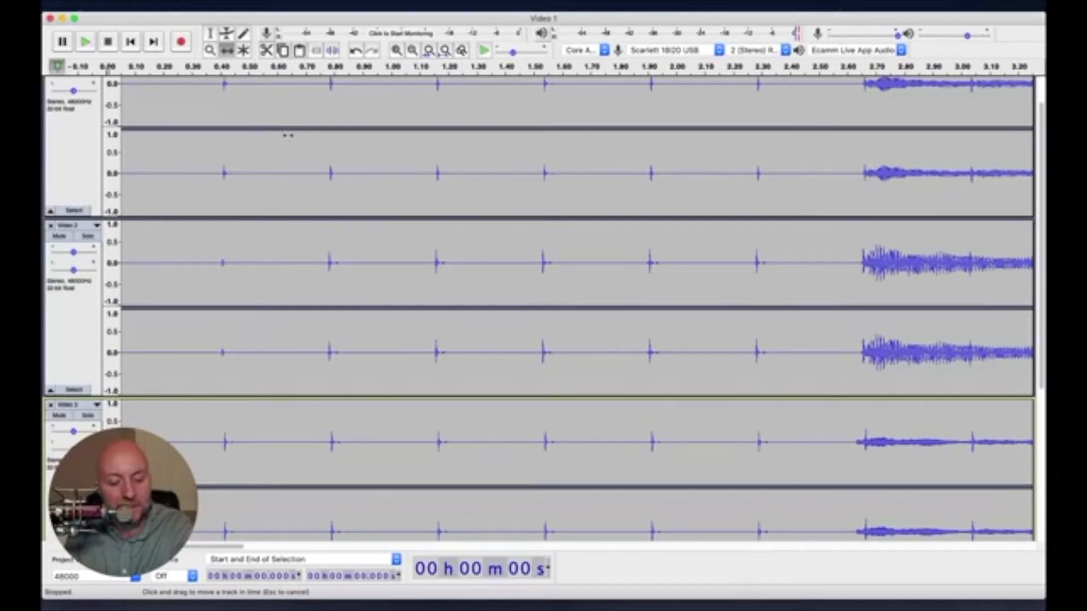
- Shift the Video 3 track slightly later so its first count-in click, near 0.43 s, lines up with Video 4
{"action": "left_click", "coordinate": [211, 51]}
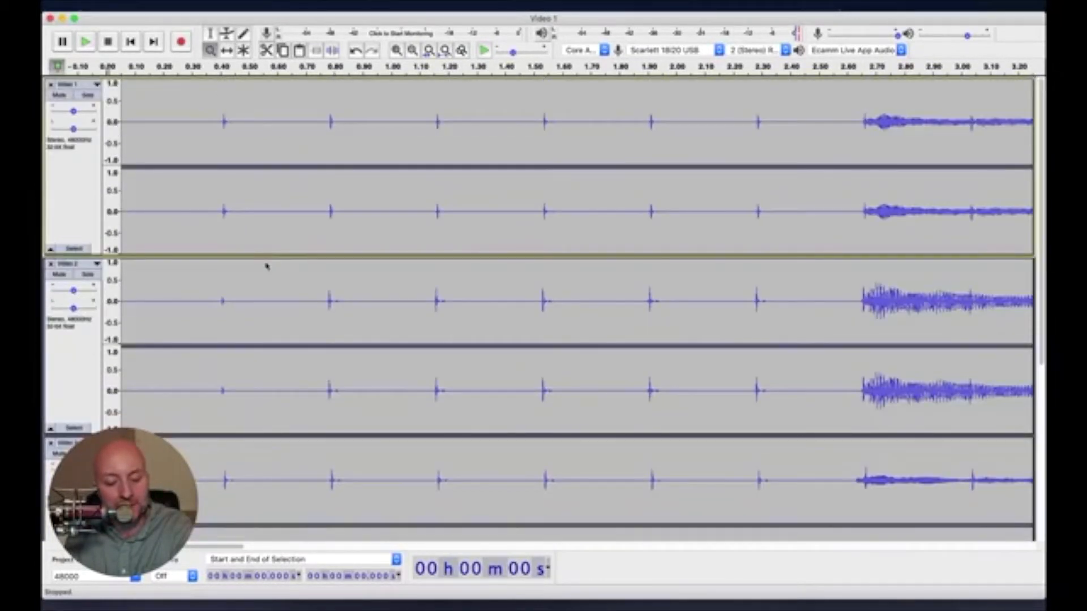
{"action": "scroll", "coordinate": [265, 262], "scroll_direction": "down", "scroll_amount": 7}
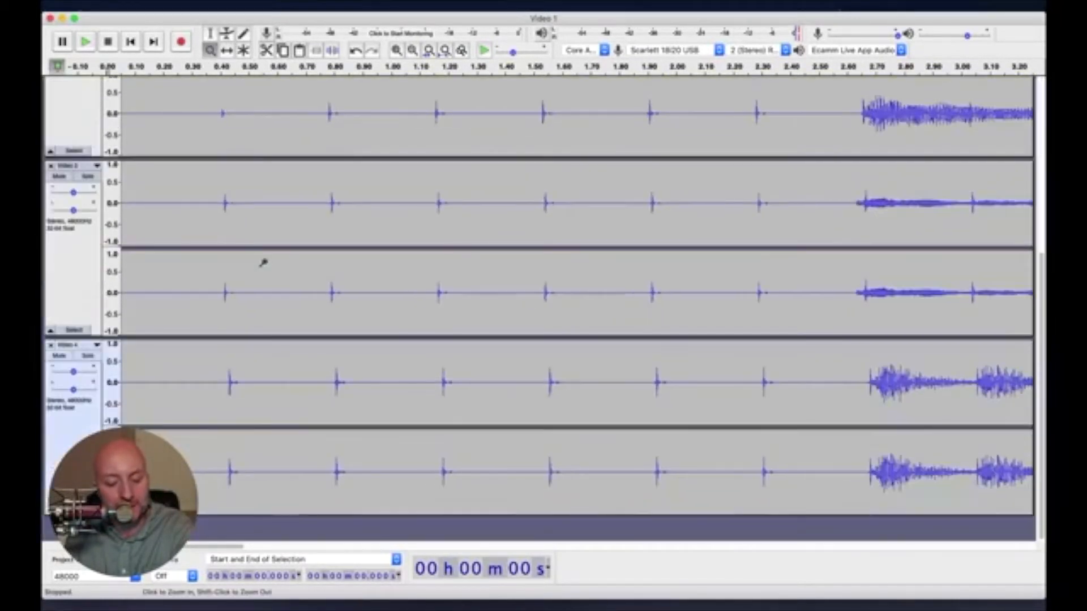
{"action": "left_click", "coordinate": [225, 380]}
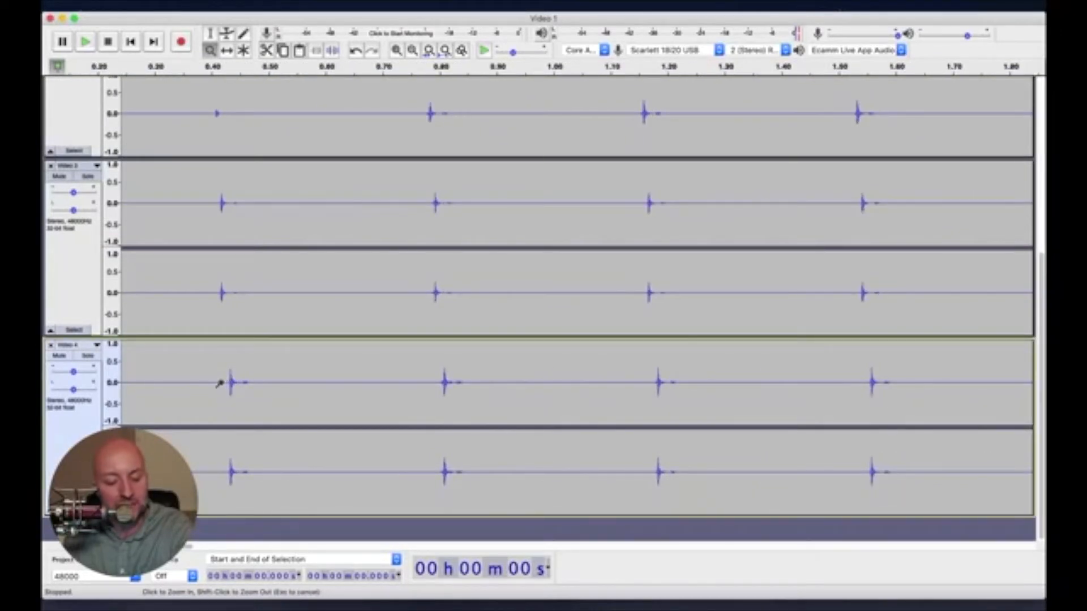
{"action": "left_click", "coordinate": [227, 50]}
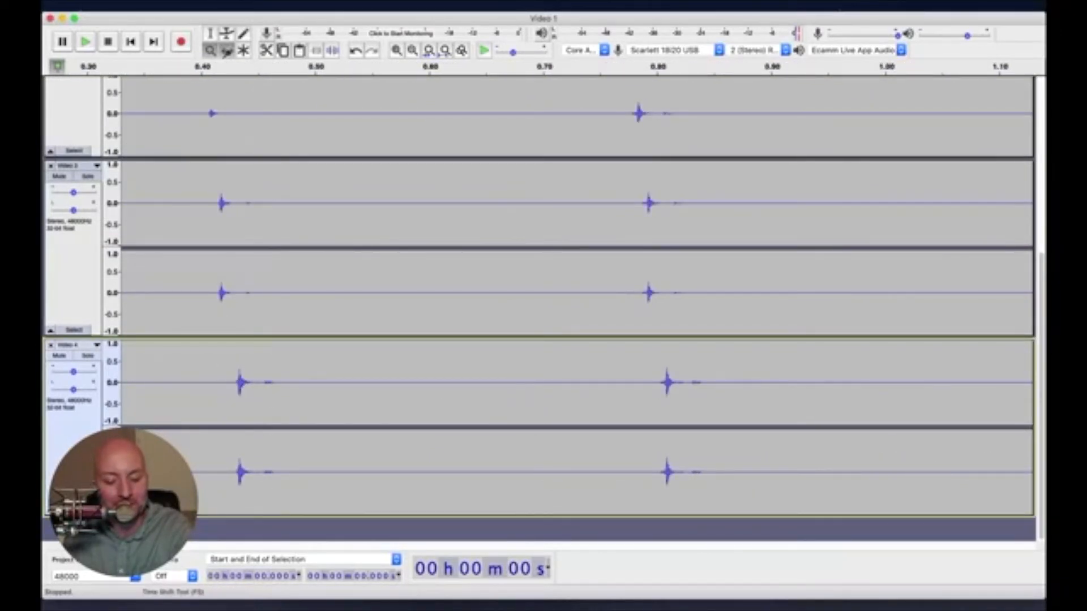
{"action": "left_click_drag", "start_coordinate": [258, 307], "coordinate": [268, 309]}
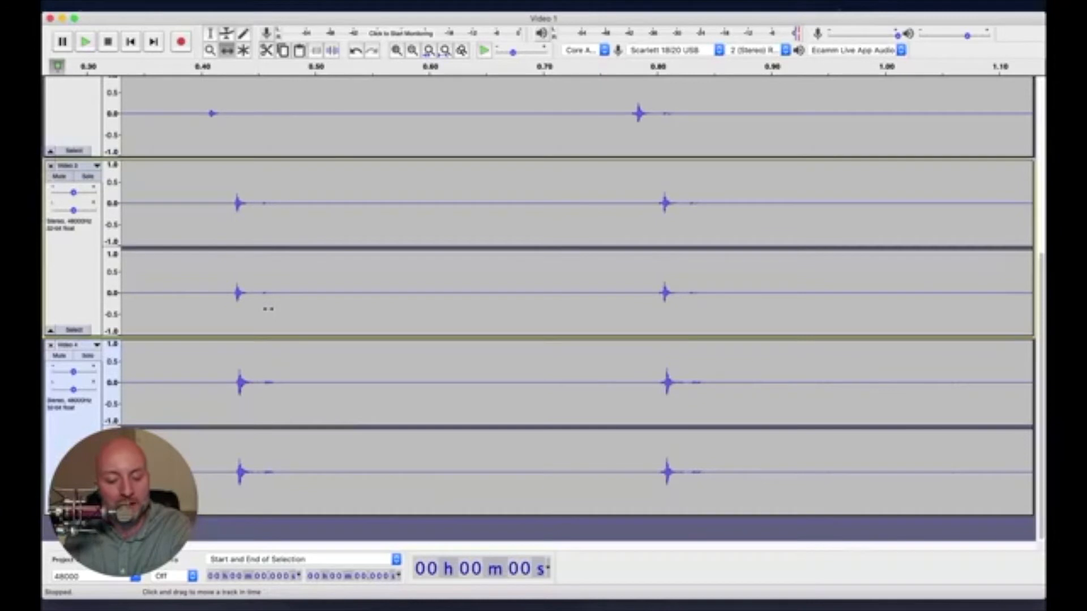
- Shift the Video 2 and Video 1 tracks slightly later so their first clicks line up with Video 3
{"action": "scroll", "coordinate": [268, 309], "scroll_direction": "up", "scroll_amount": 5}
{"action": "left_click_drag", "start_coordinate": [253, 351], "coordinate": [304, 195]}
{"action": "scroll", "coordinate": [304, 195], "scroll_direction": "up", "scroll_amount": 2}
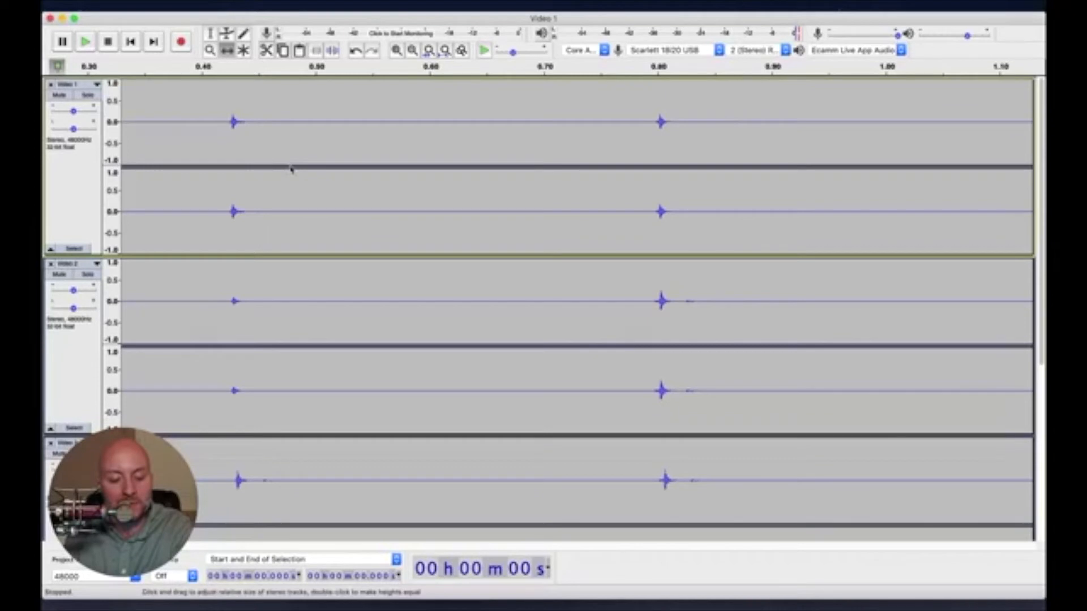
- Fit the whole project in view, play the mix from the beginning to check the four tracks' synchronization, and stop playback
{"action": "scroll", "coordinate": [290, 167], "scroll_direction": "down", "scroll_amount": 4}
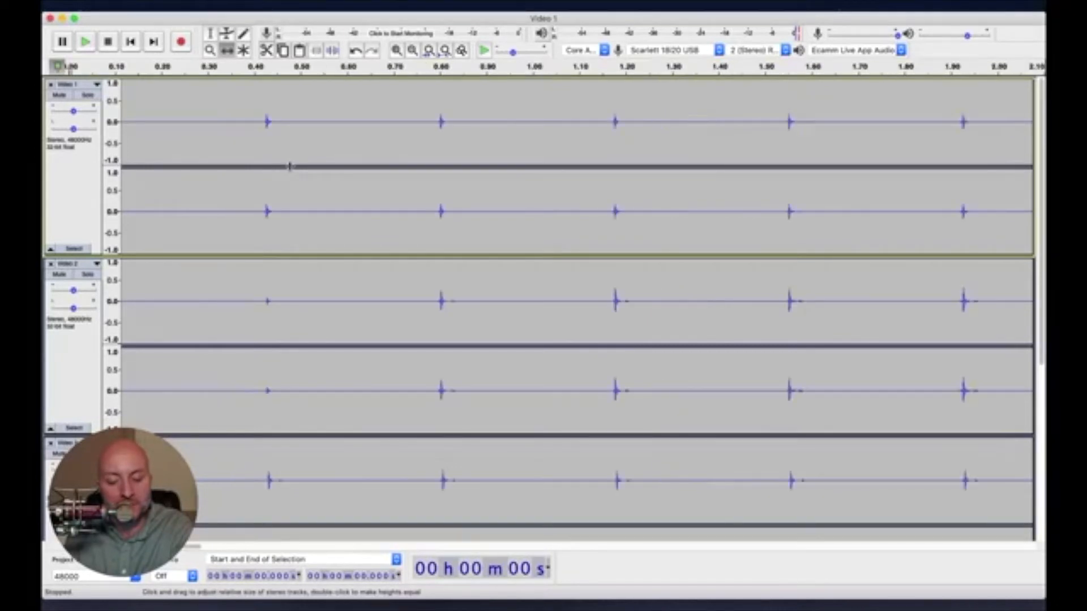
{"action": "key", "text": "super+f"}
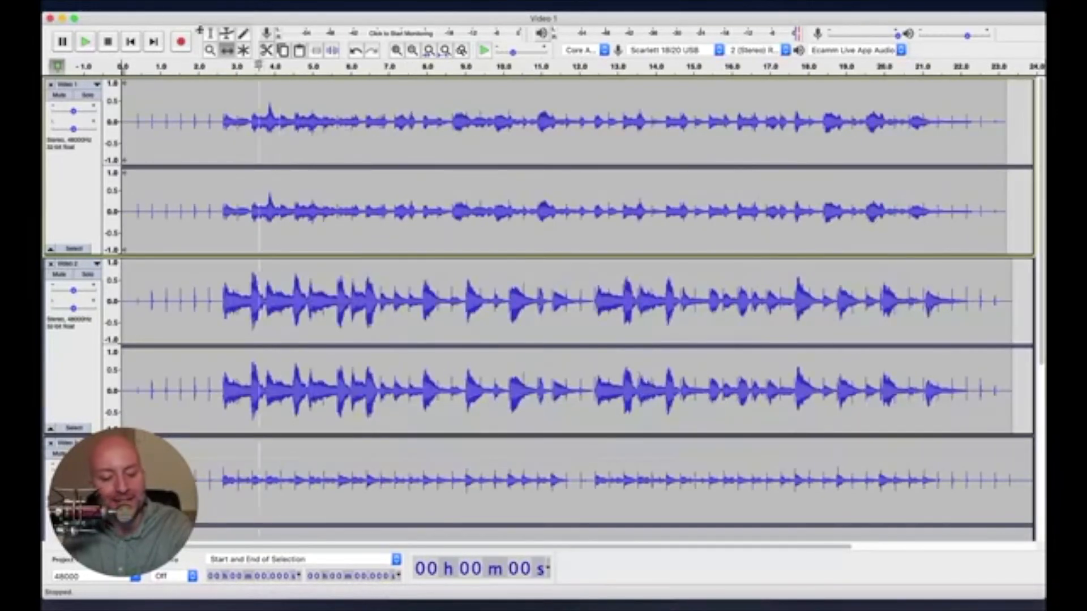
{"action": "left_click", "coordinate": [85, 43]}
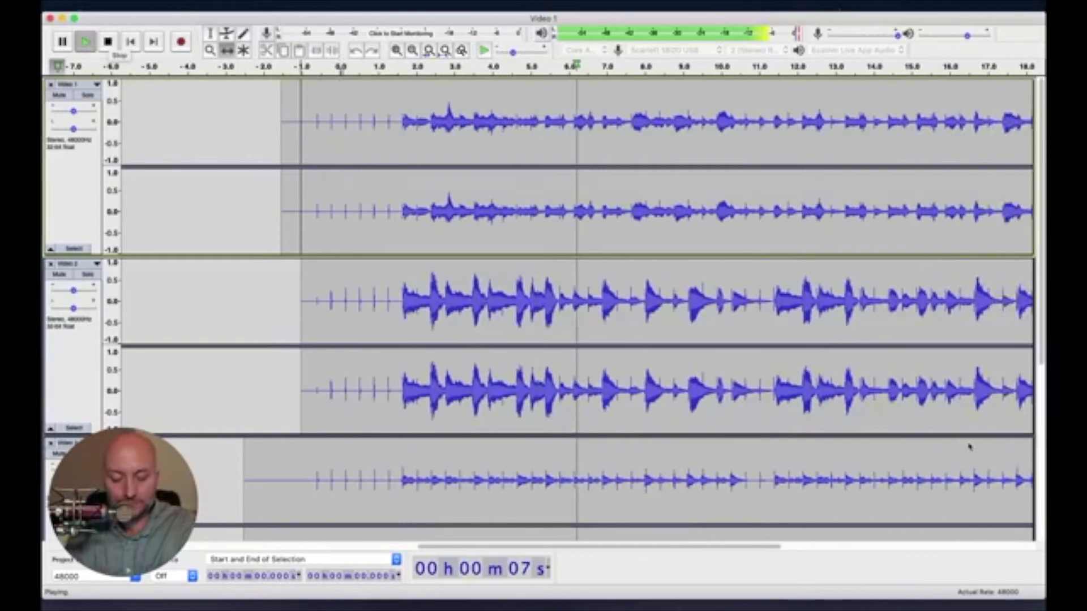
{"action": "scroll", "coordinate": [969, 447], "scroll_direction": "down", "scroll_amount": 10}
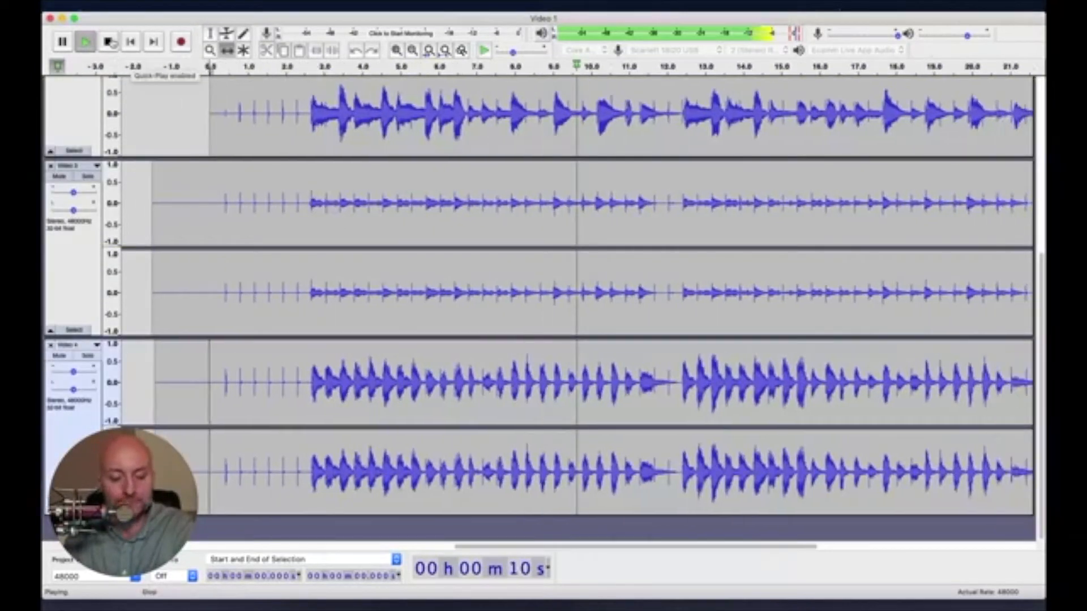
{"action": "left_click", "coordinate": [110, 41]}
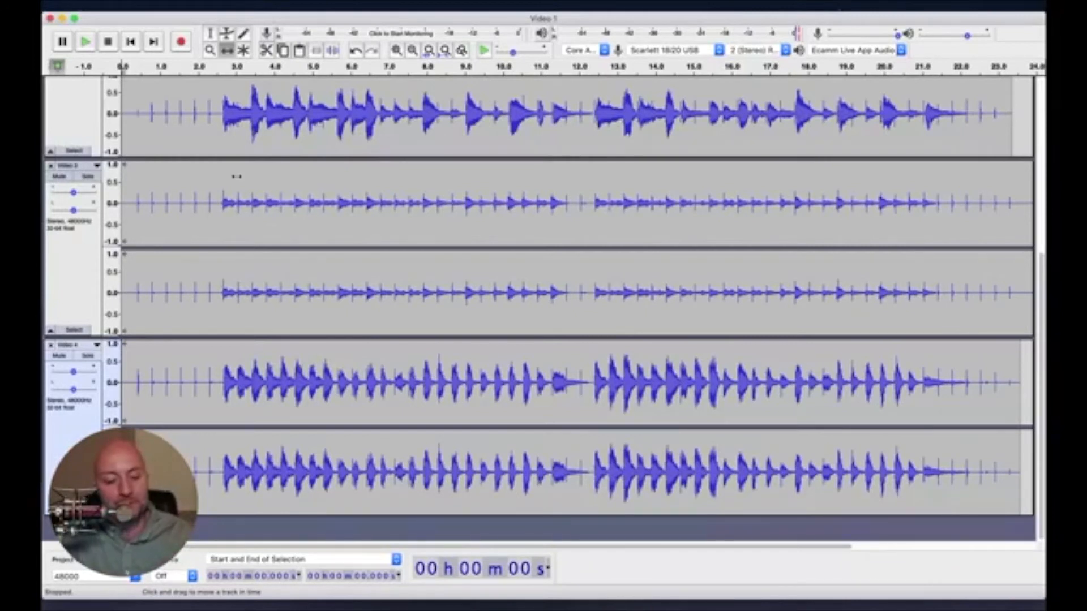
- Export the mix to the Desktop as Demo.wav in WAV (Microsoft) format with Signed 16-bit PCM encoding, leaving the metadata tags blank
{"action": "left_click", "coordinate": [128, 4]}
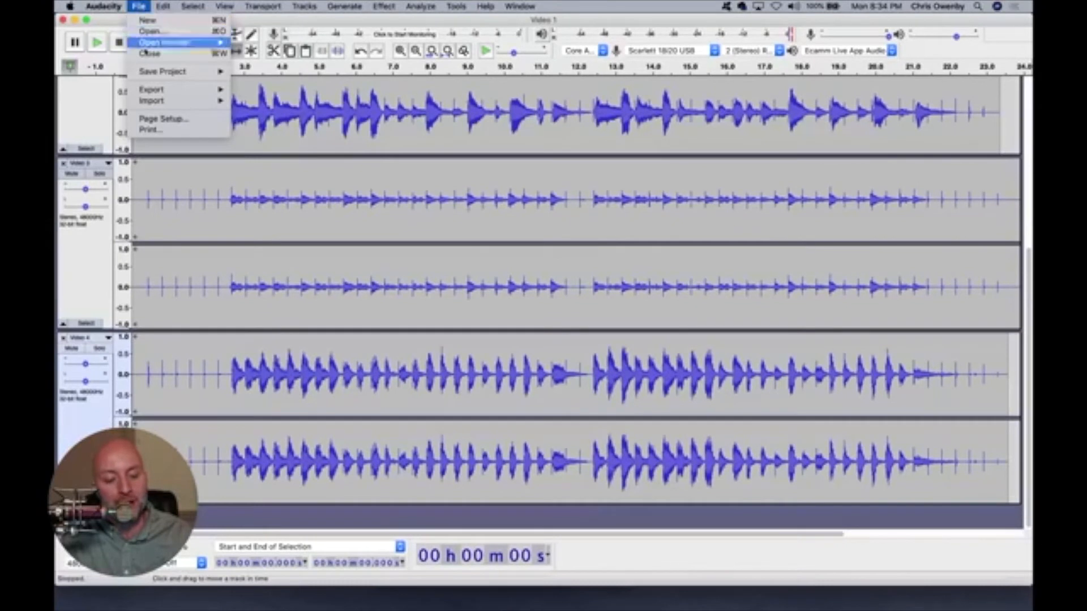
{"action": "mouse_move", "coordinate": [152, 91]}
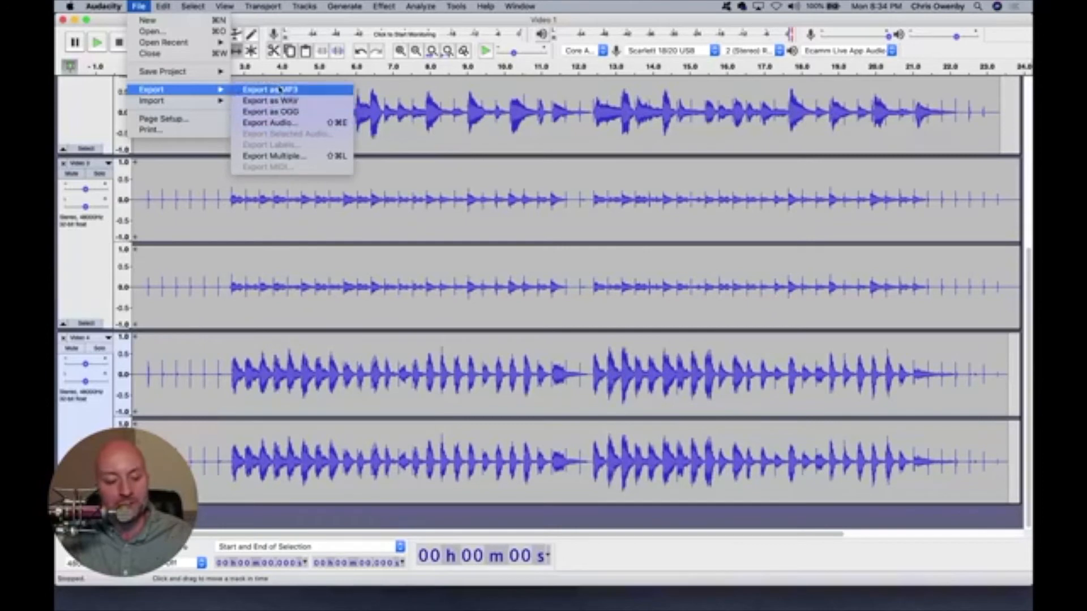
{"action": "left_click", "coordinate": [267, 124]}
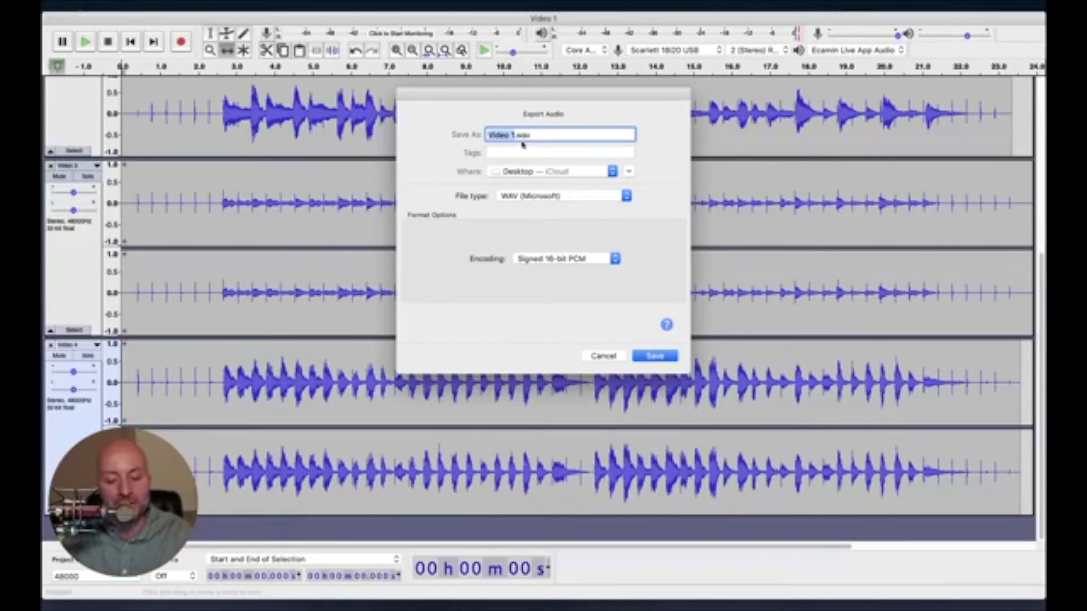
{"action": "type", "text": "Demo"}
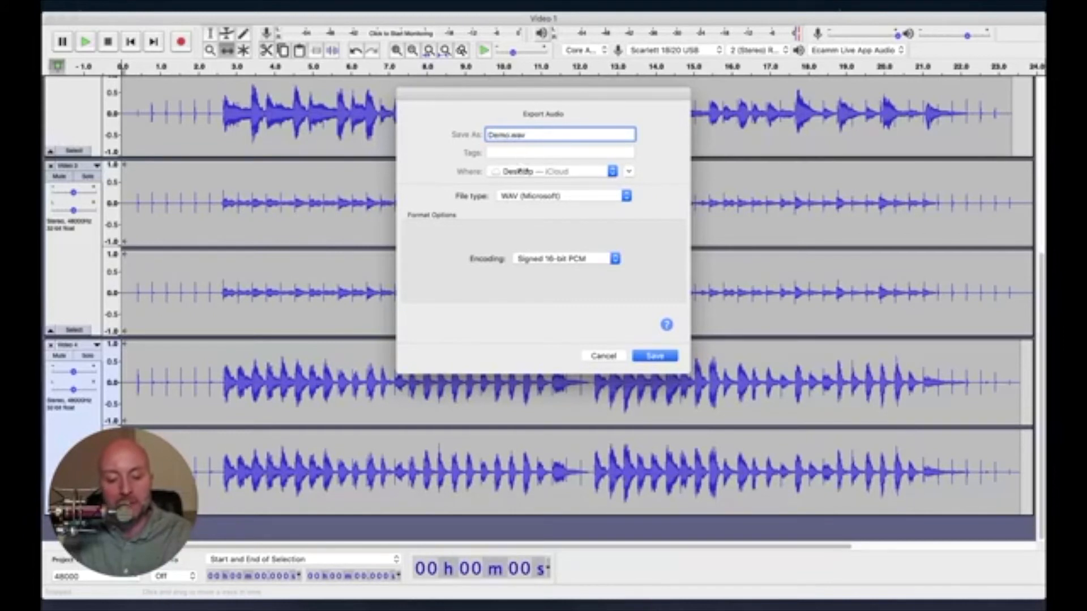
{"action": "left_click", "coordinate": [518, 172]}
{"action": "left_click", "coordinate": [520, 173]}
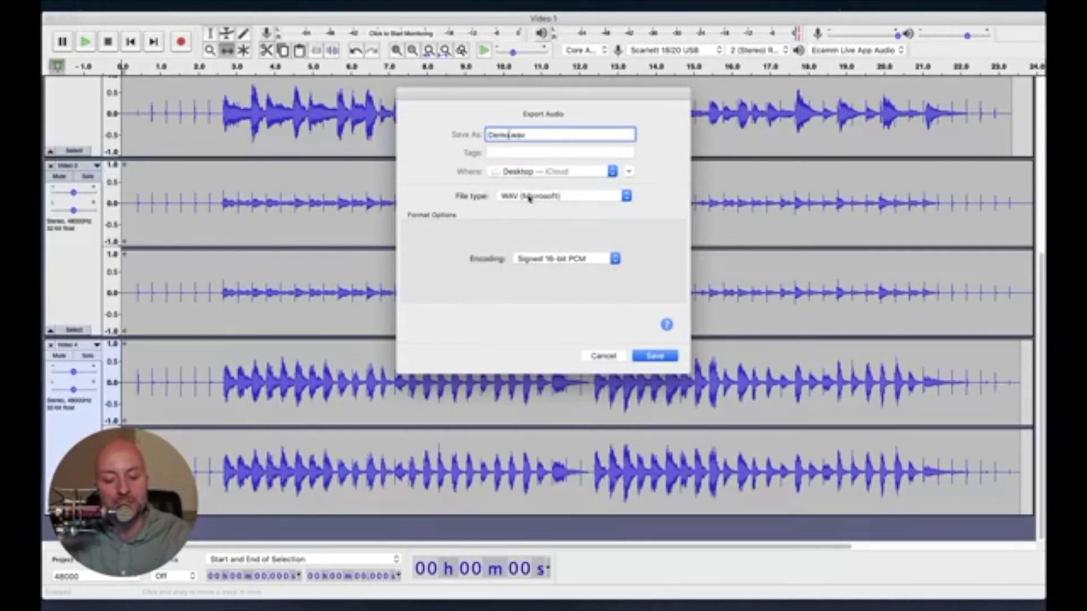
{"action": "left_click", "coordinate": [529, 197]}
{"action": "left_click", "coordinate": [529, 198]}
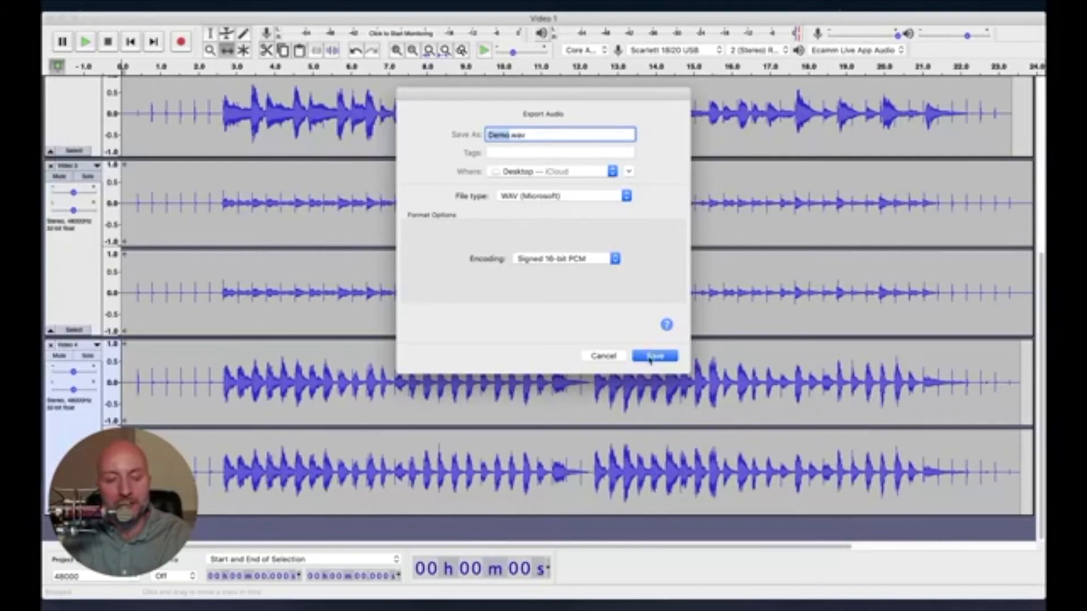
{"action": "left_click", "coordinate": [650, 357]}
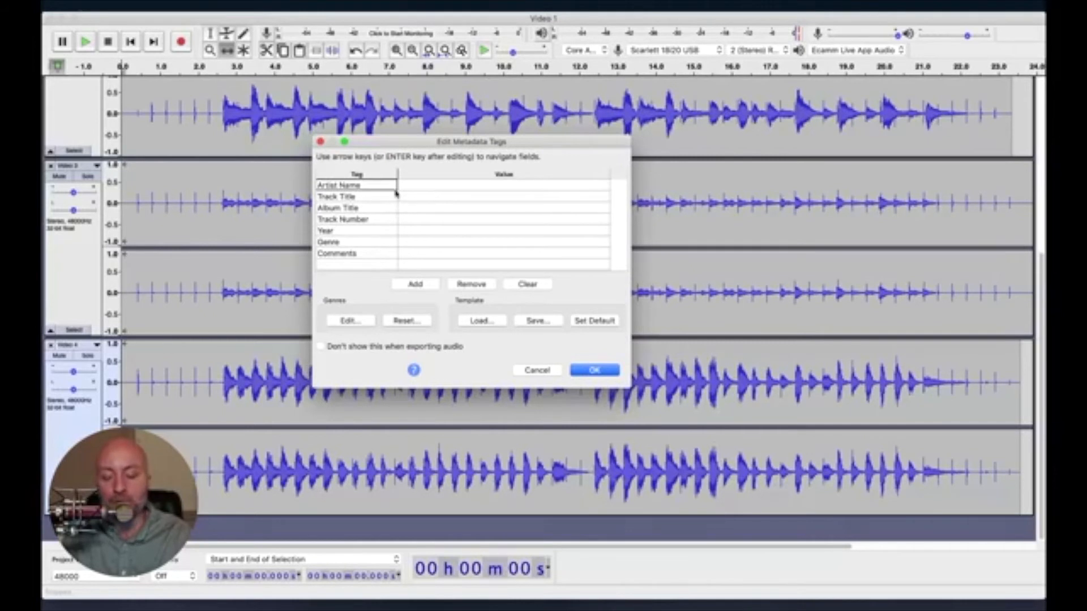
{"action": "left_click", "coordinate": [589, 371]}
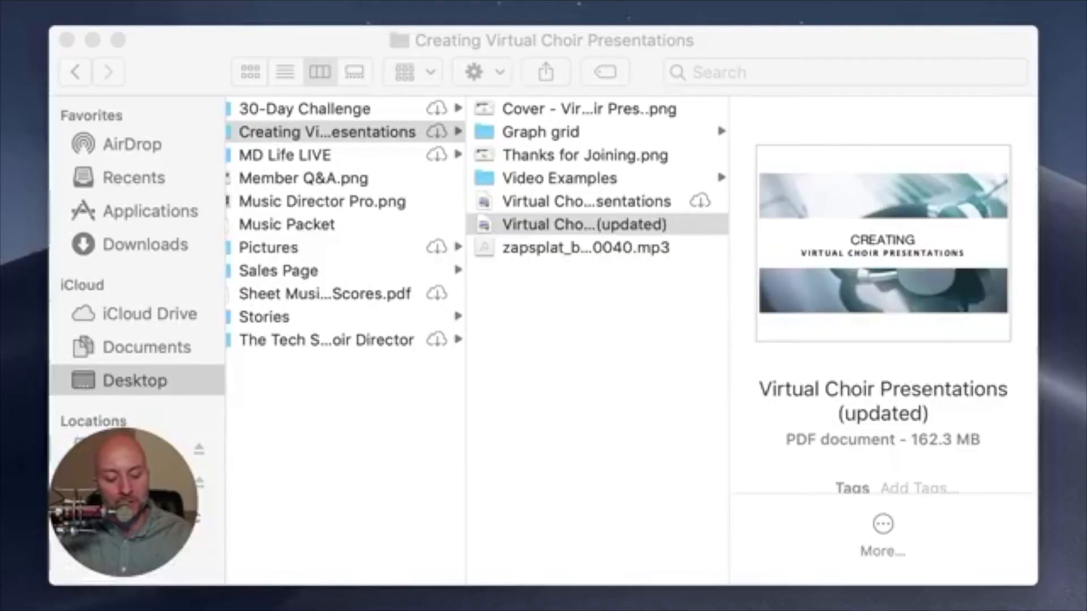
- Switch to Finder, play a preview of Demo.wav in the Desktop folder, and return to the Virtual Choir Presentations slides
{"action": "key", "text": "super+Tab"}
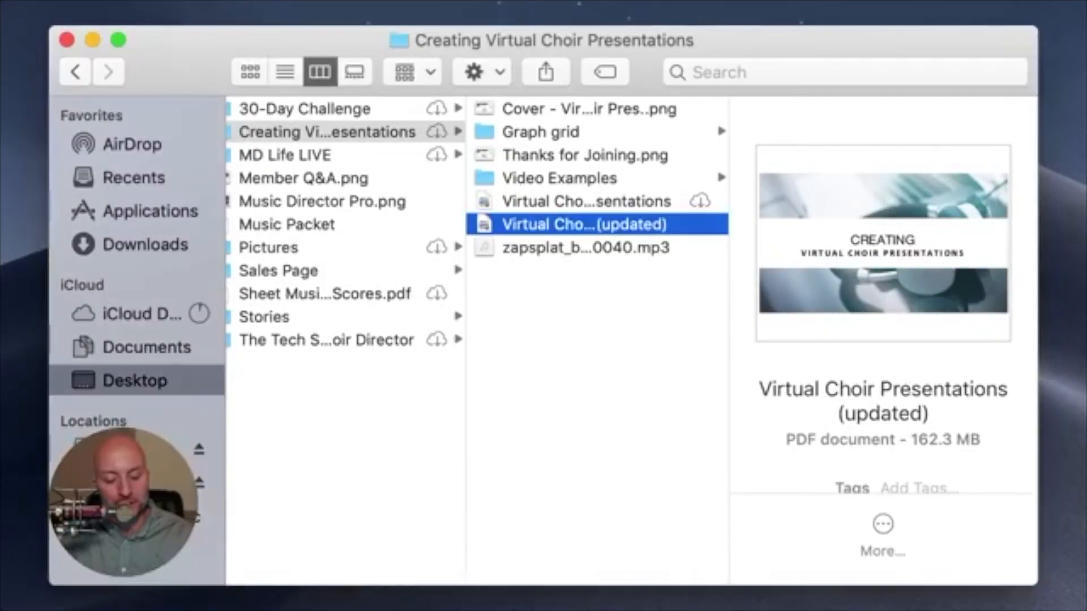
{"action": "left_click", "coordinate": [142, 379]}
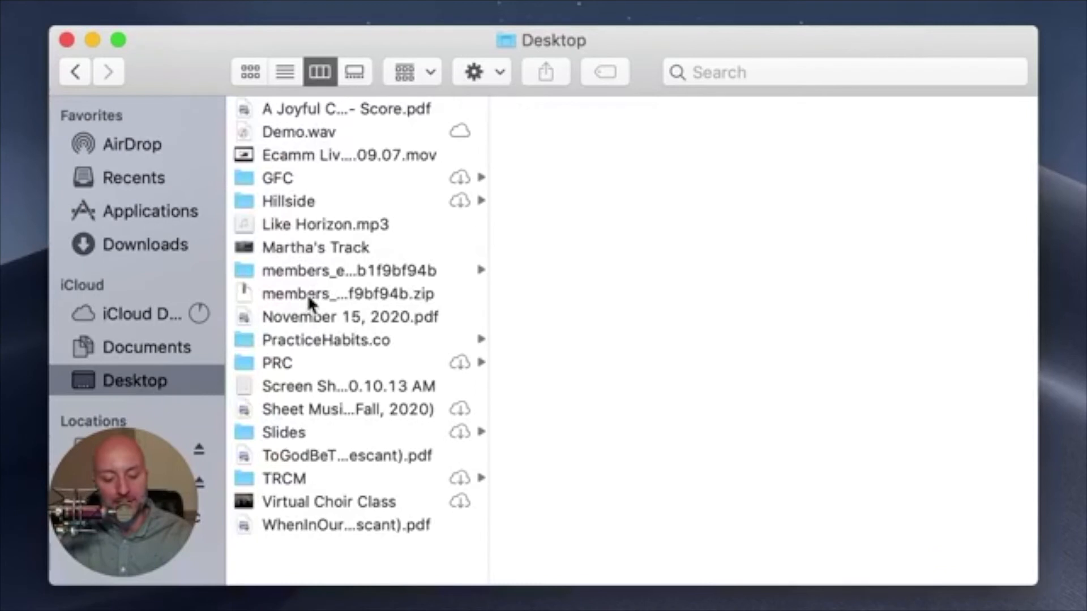
{"action": "left_click", "coordinate": [335, 130]}
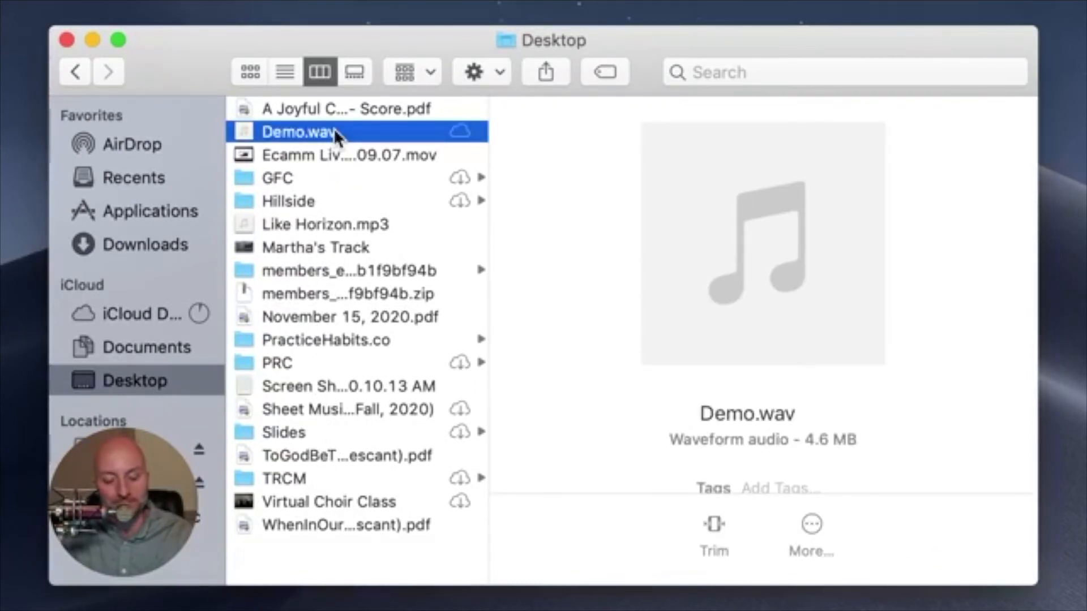
{"action": "key", "text": "space"}
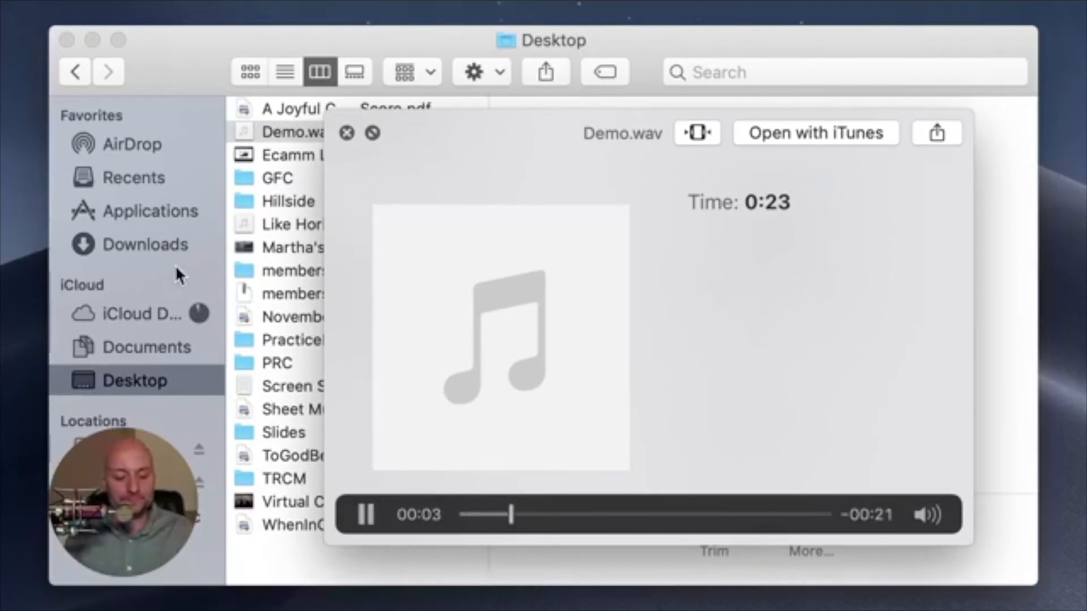
{"action": "left_click", "coordinate": [346, 133]}
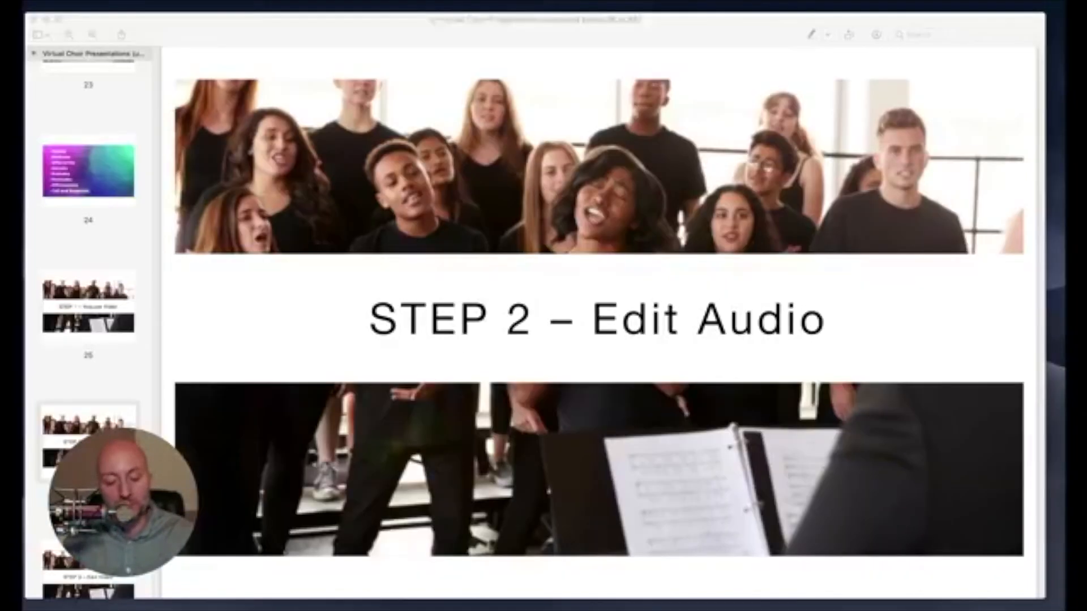
{"action": "left_click", "coordinate": [411, 495]}
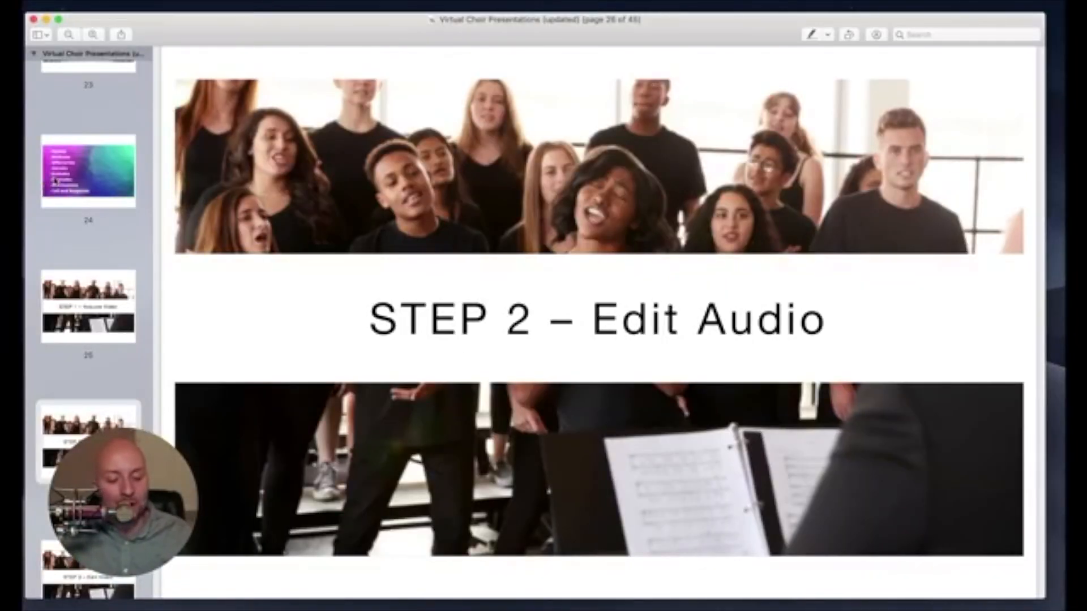